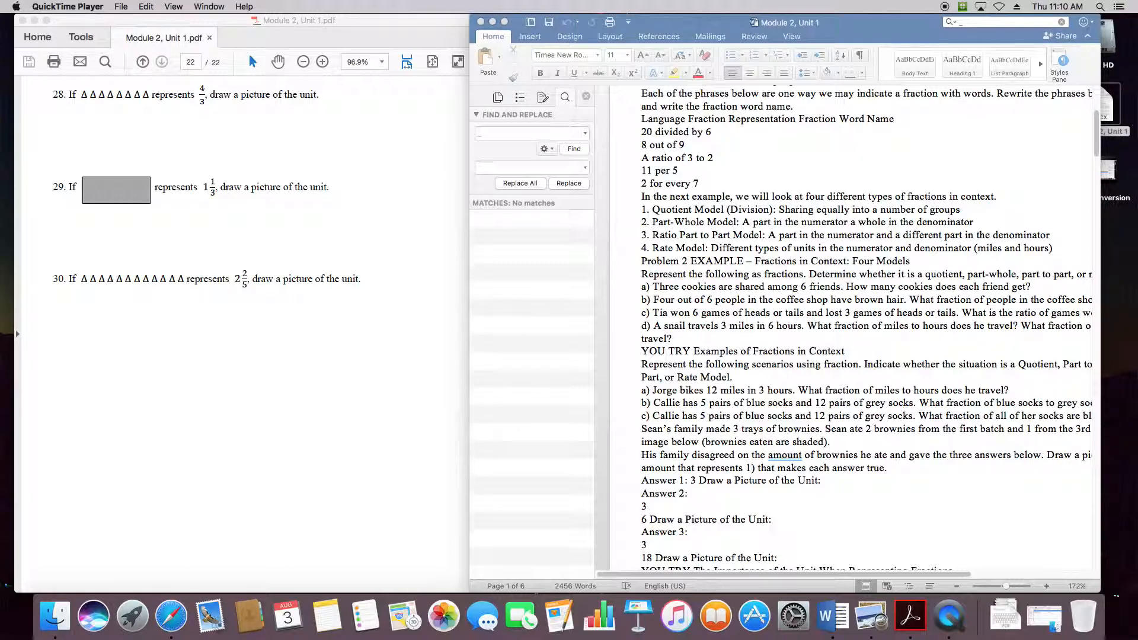
Bring the ASCII Keyboard PDF into view, highlight its National Braille Association web address, and put the reference away.
left_click_drag(1137, 59, 715, 36)
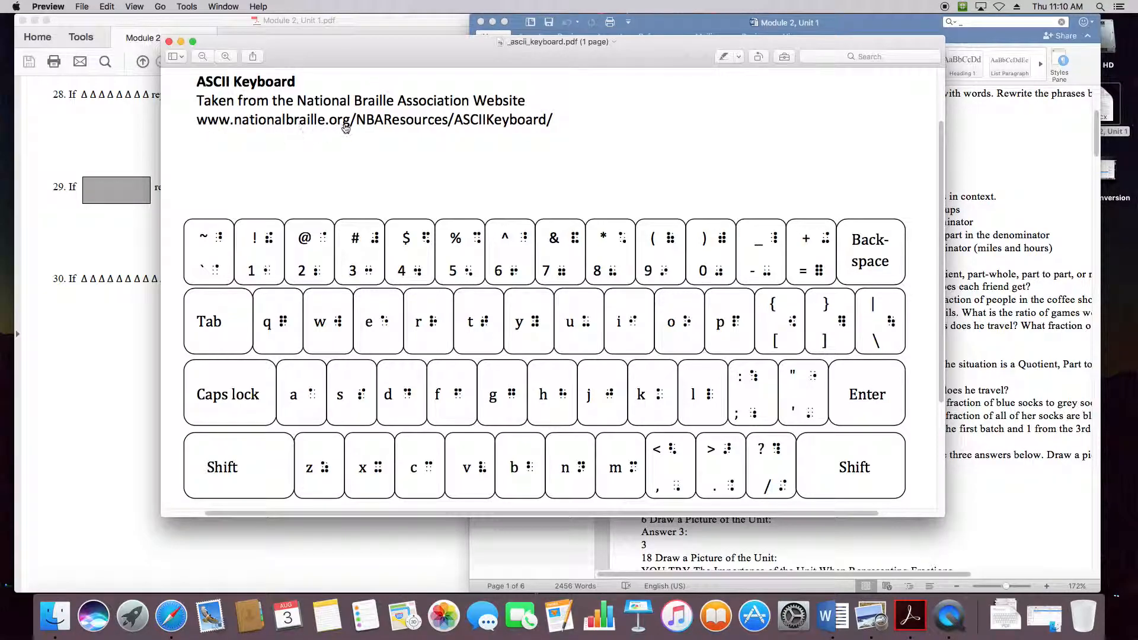
left_click_drag(554, 122, 198, 127)
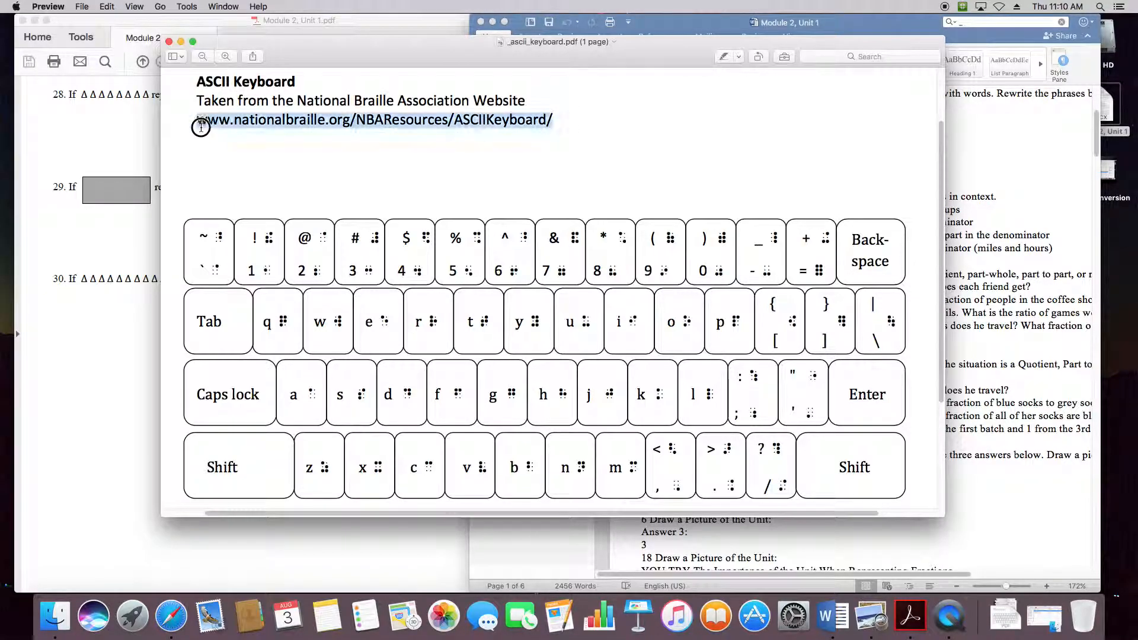
left_click(729, 148)
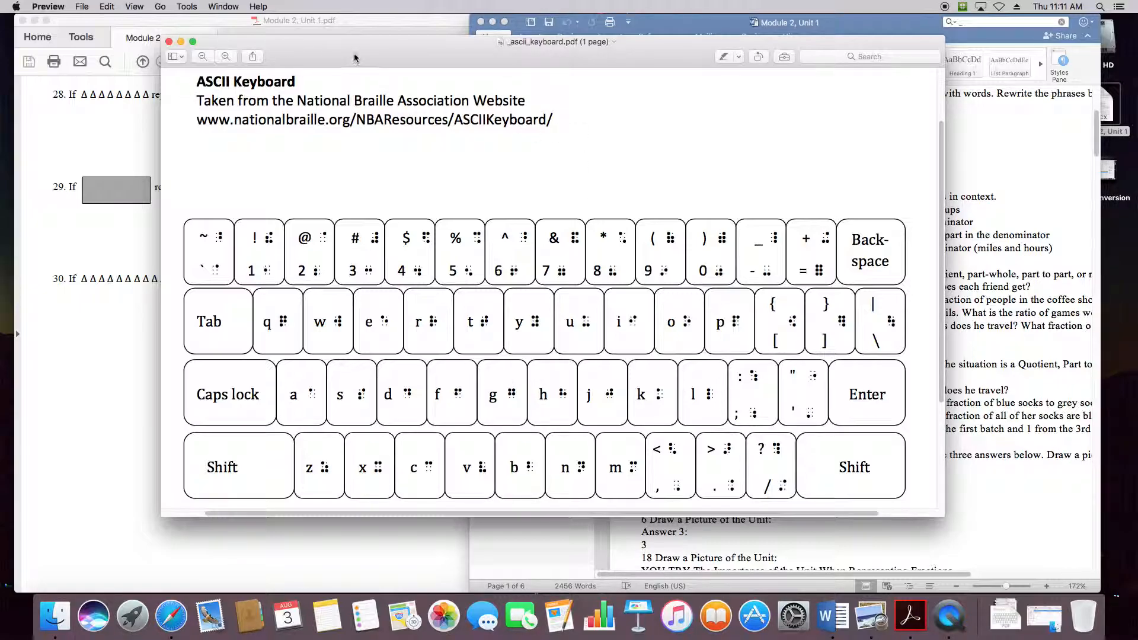
key("super+w")
Minimize the Module 2, Unit 1 PDF and move the Word document over to make room for the browser.
left_click(415, 20)
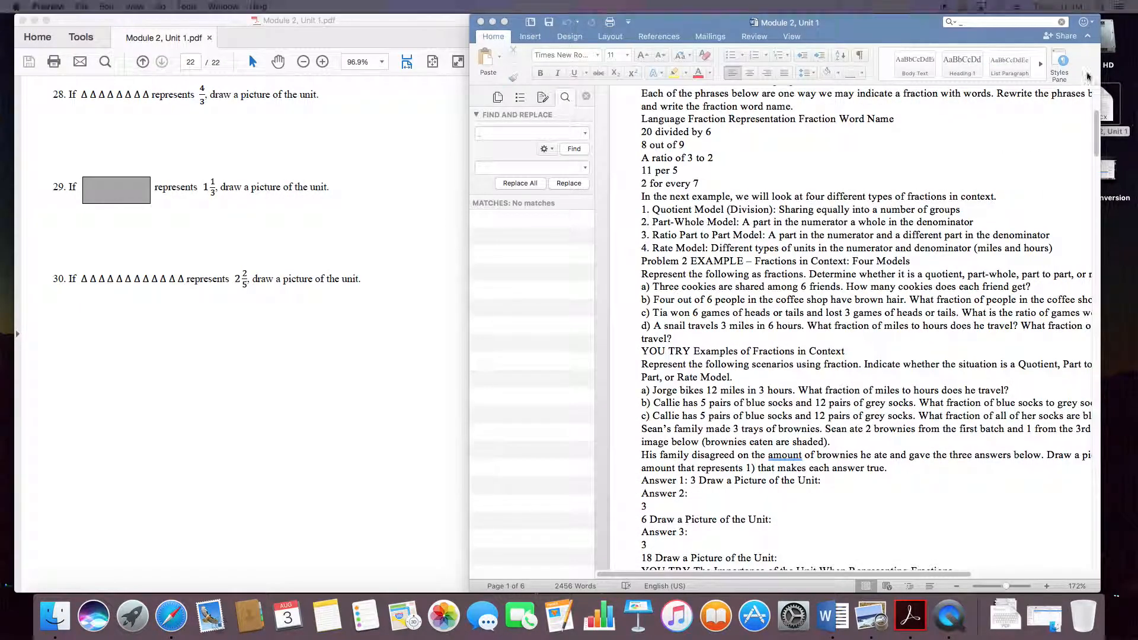
double_click(451, 20)
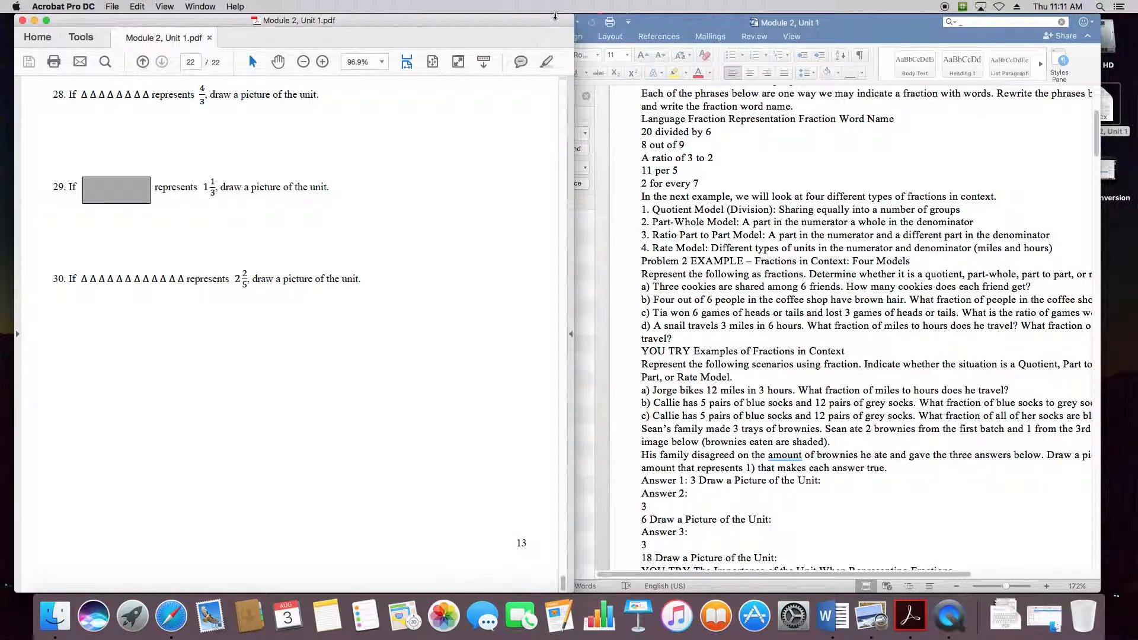
left_click(34, 21)
left_click_drag(849, 22, 227, 22)
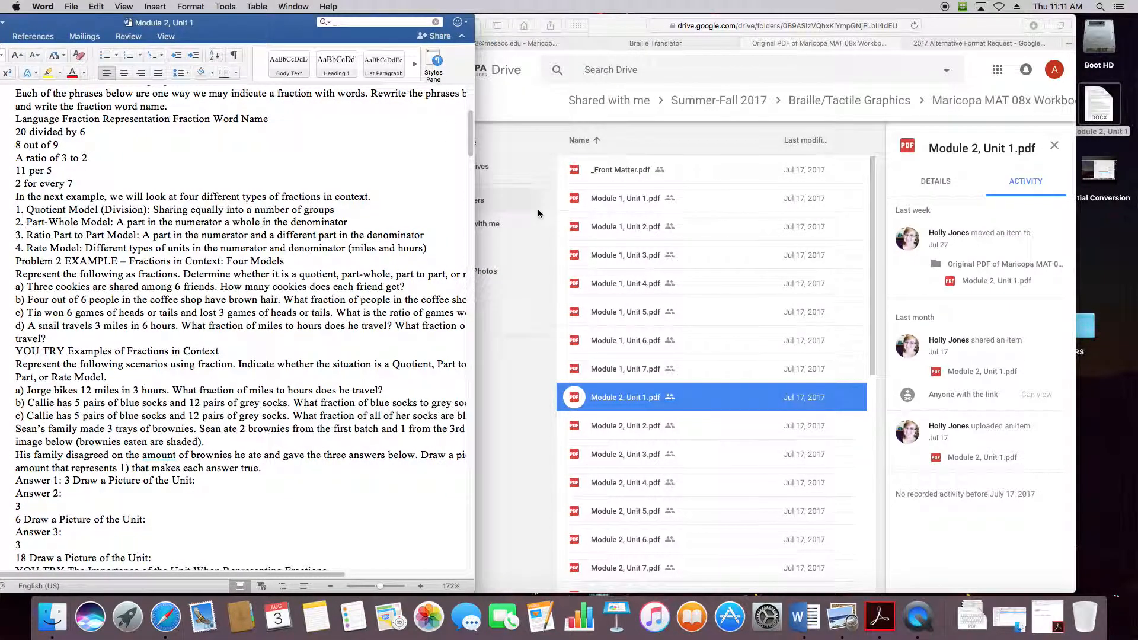
Switch to the Braille Translator page in Safari and return from the previous result to the text entry form.
left_click(613, 23)
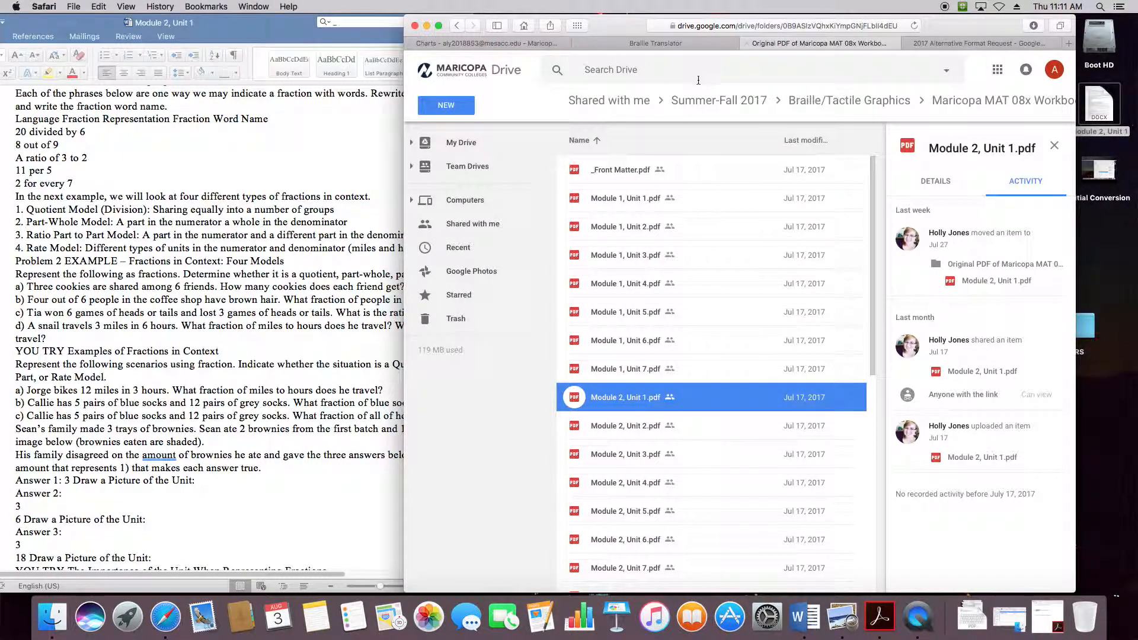
left_click(662, 45)
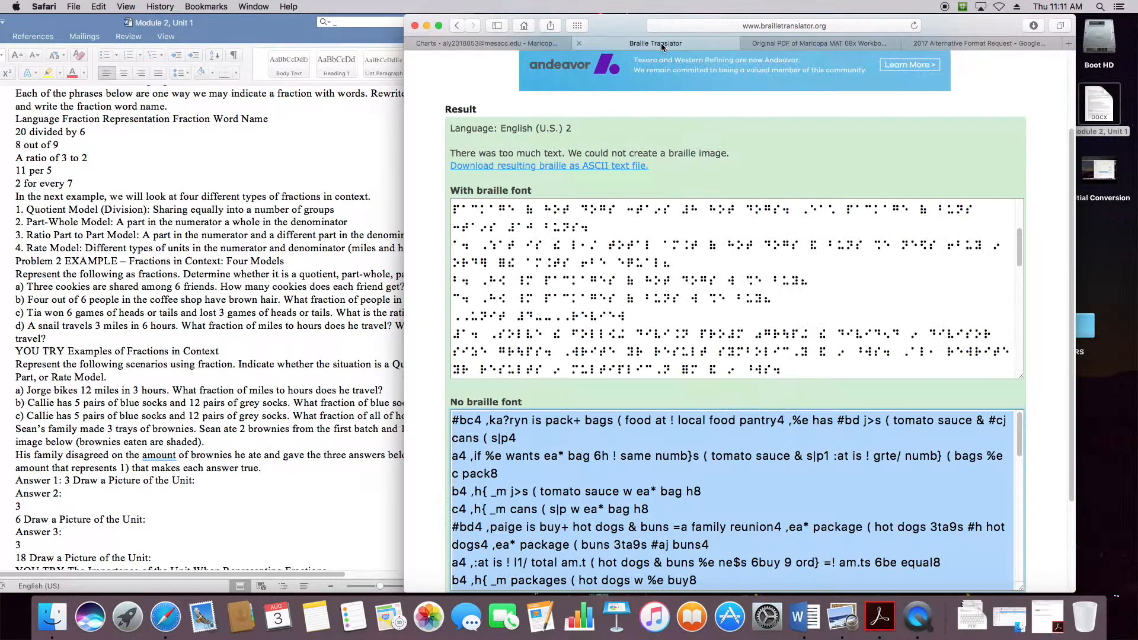
scroll(584, 463, "down", 1)
scroll(367, 481, "down", 6)
scroll(432, 503, "down", 3)
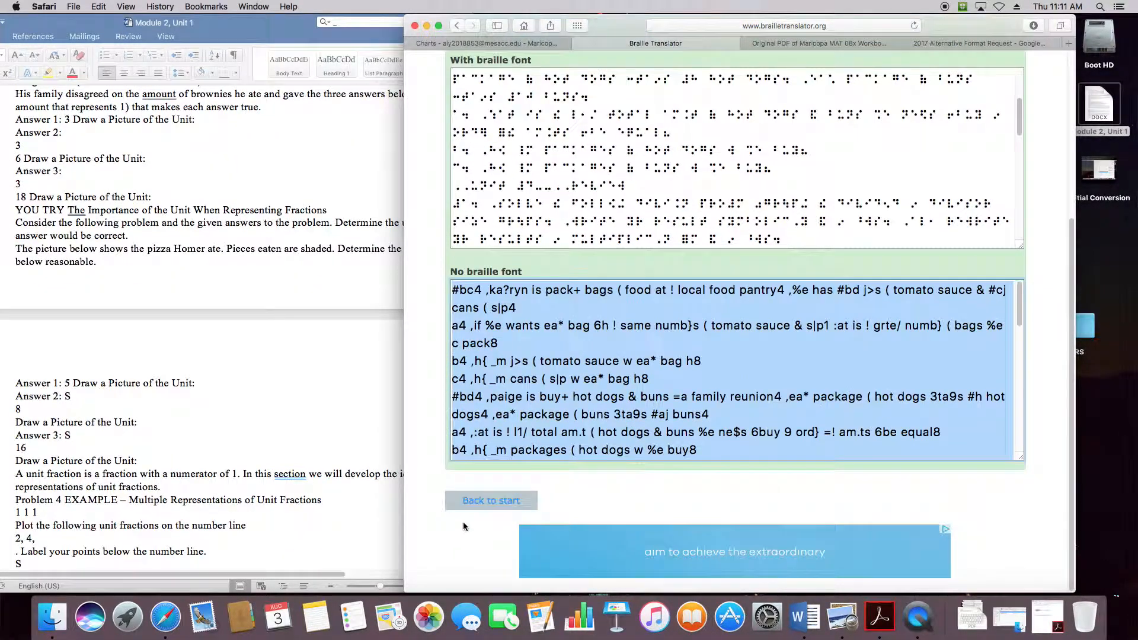
left_click(515, 500)
scroll(204, 361, "up", 15)
left_click(596, 271)
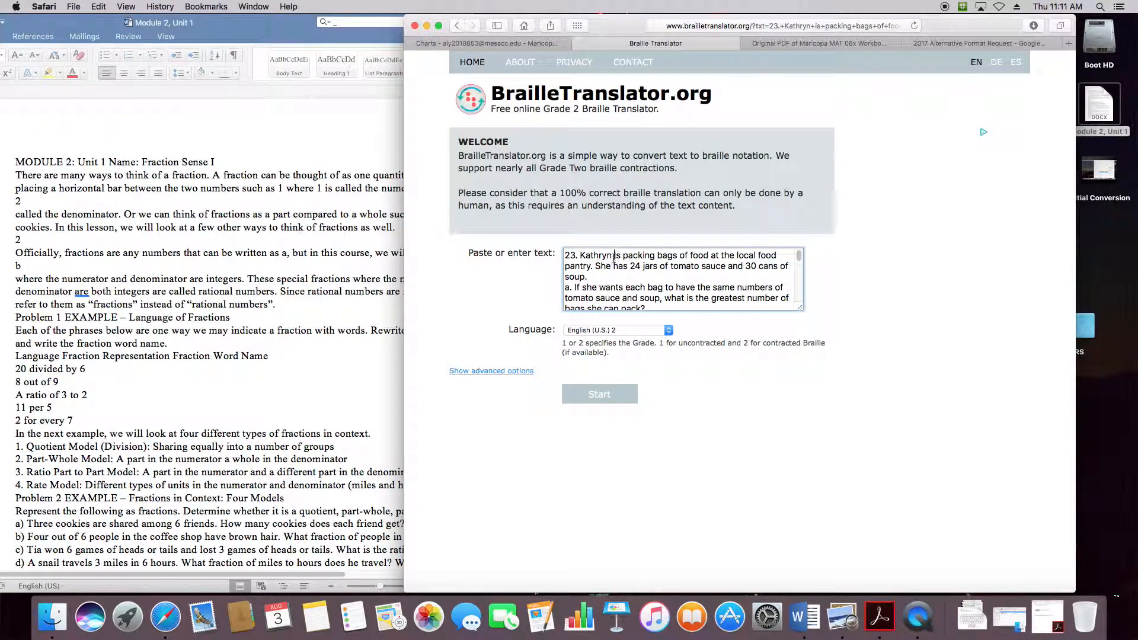
Search Google for "braille translator" and open the brailletranslator.org website.
left_click(765, 26)
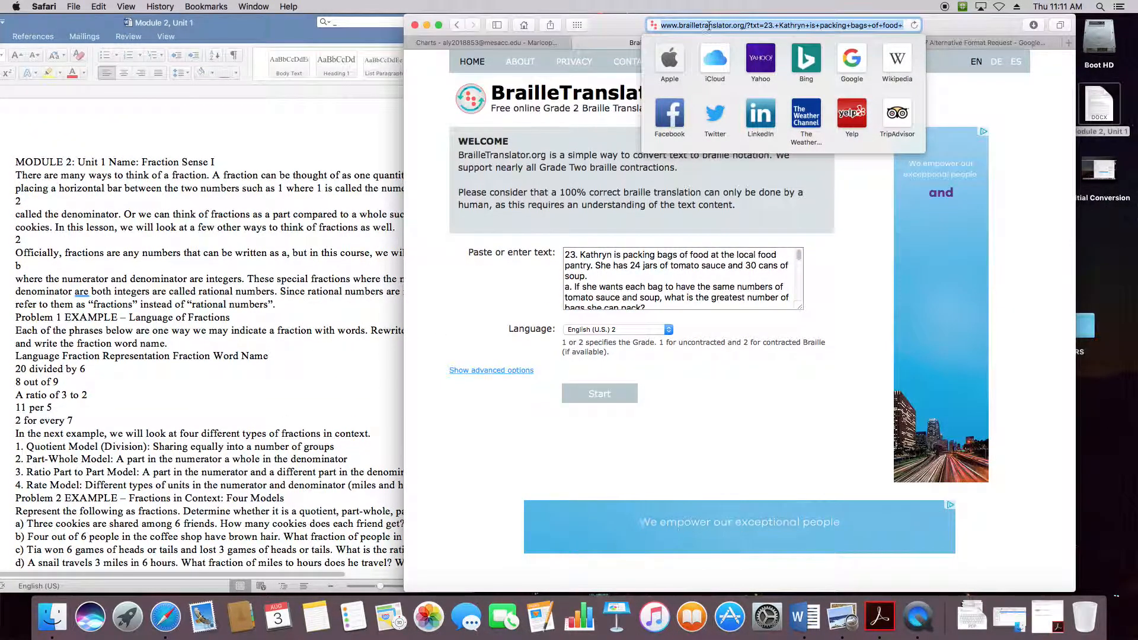
type("google.")
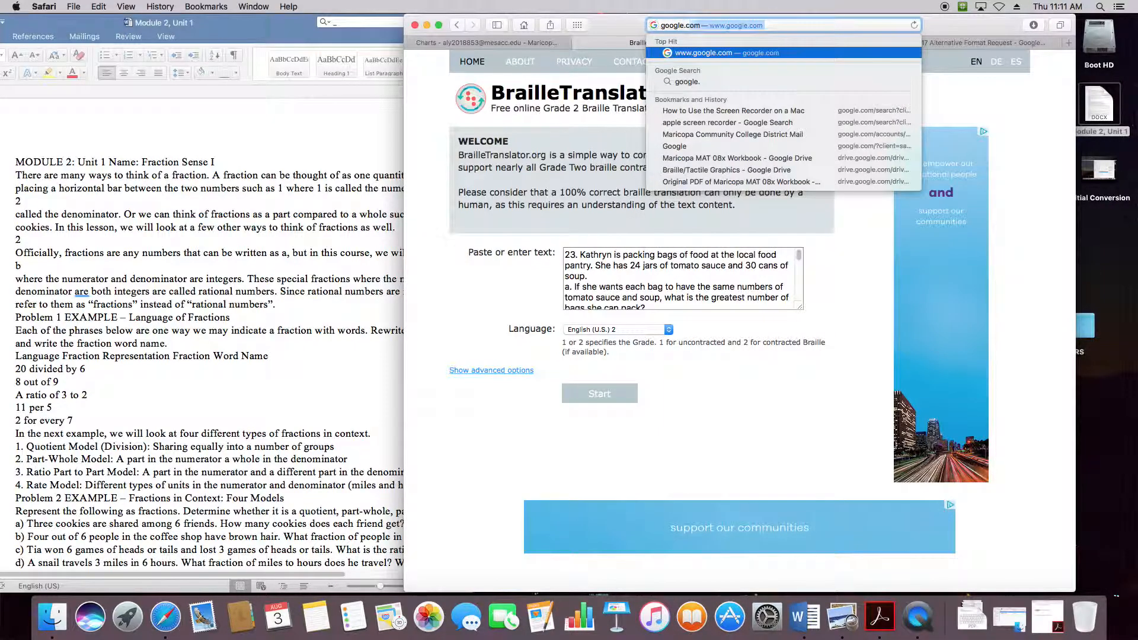
key("Return")
type("braille te")
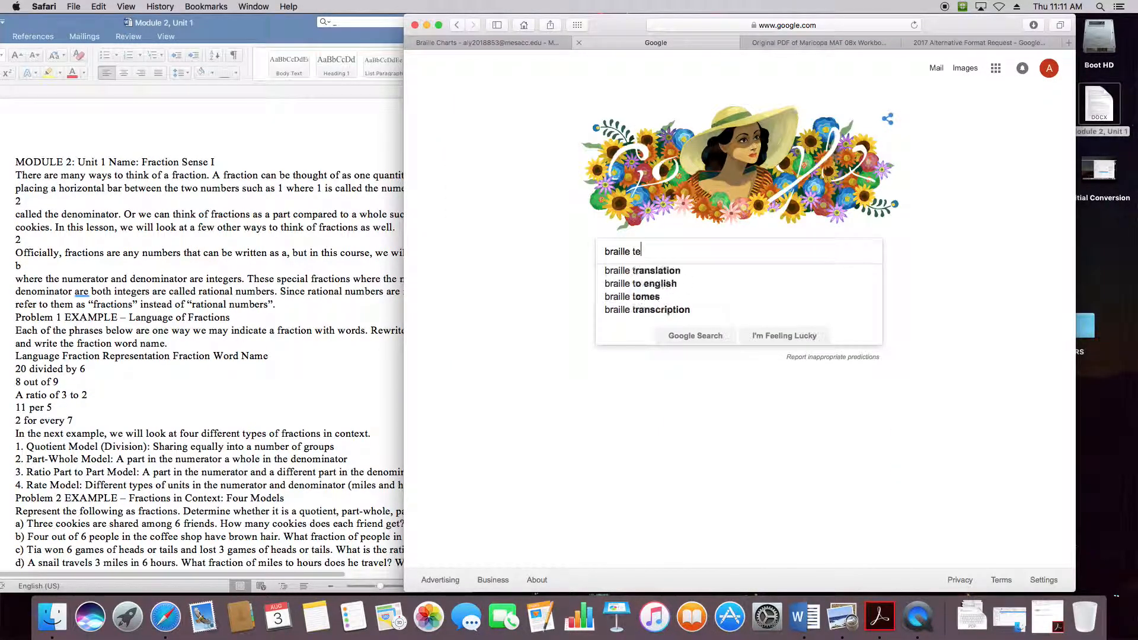
key("BackSpace")
type("ranslator")
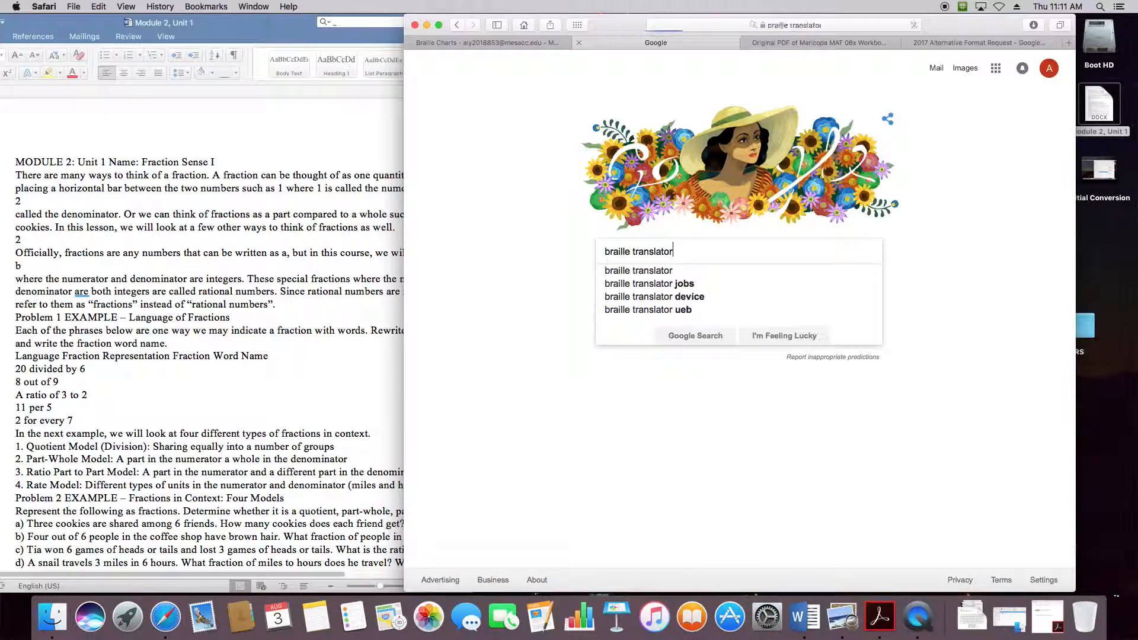
key("Return")
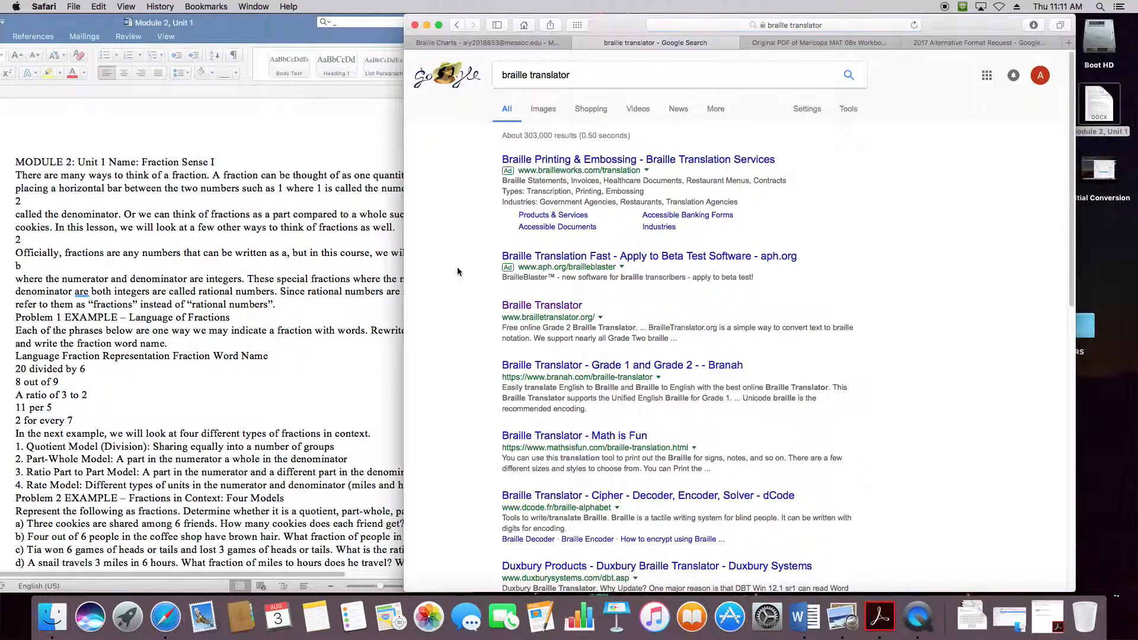
left_click(551, 306)
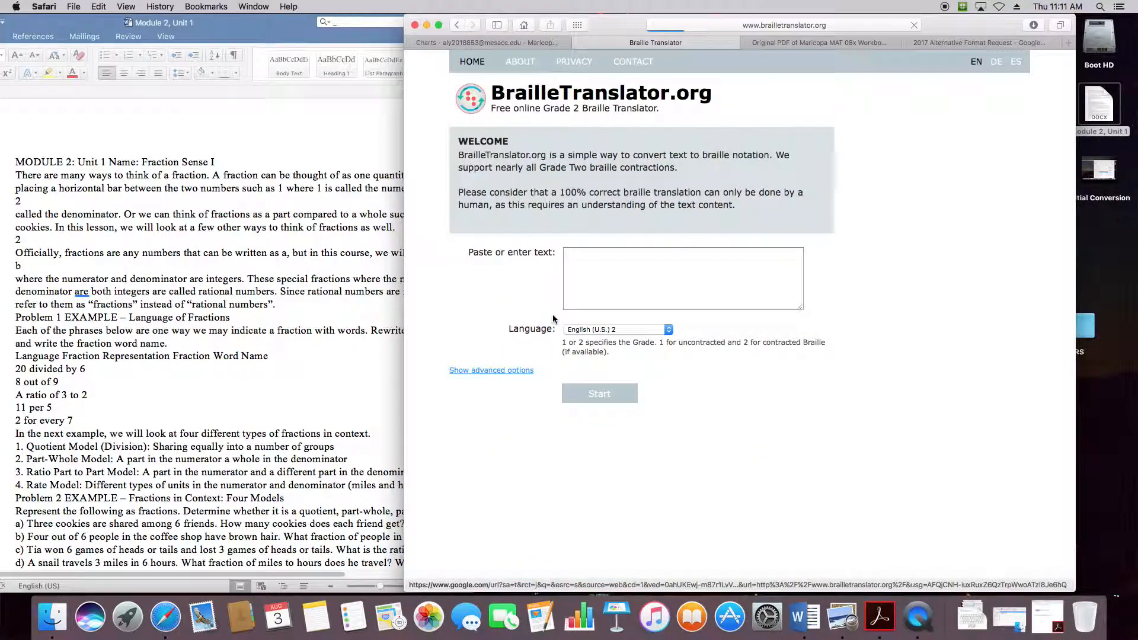
Review the available braille languages, choose English (U.S.) 2, and make the empty text box ready for input.
left_click(667, 332)
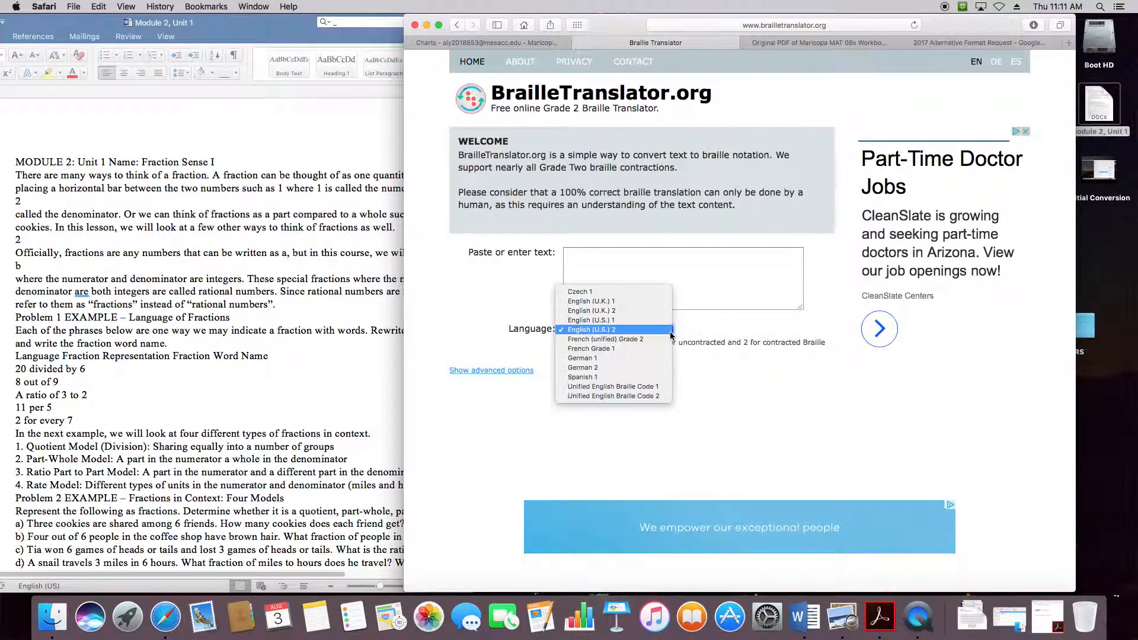
left_click(611, 333)
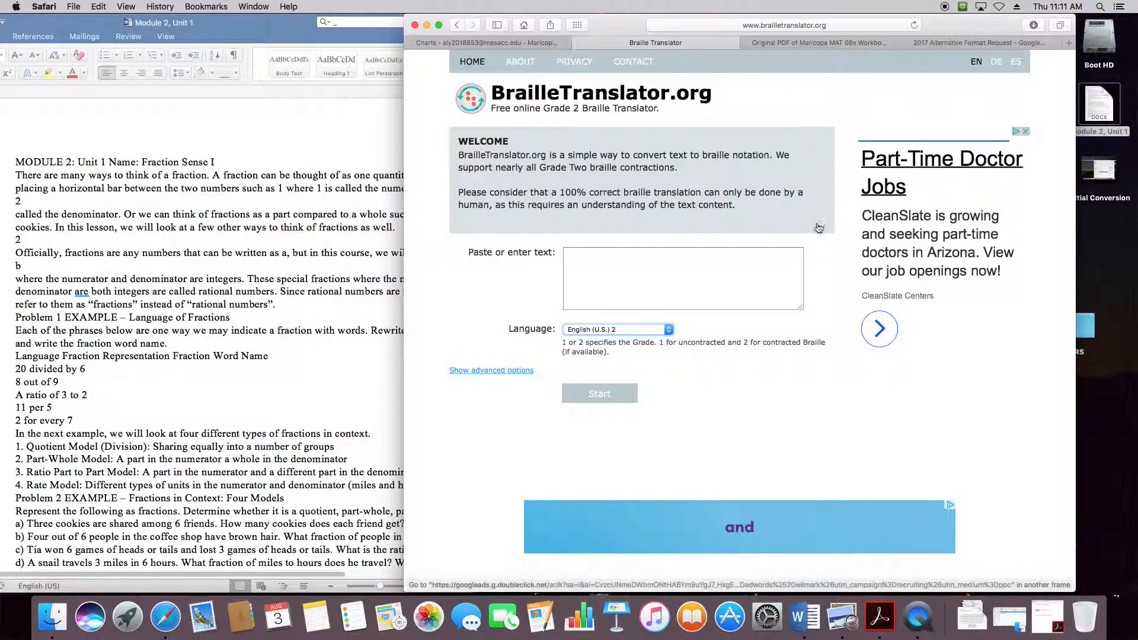
left_click(678, 275)
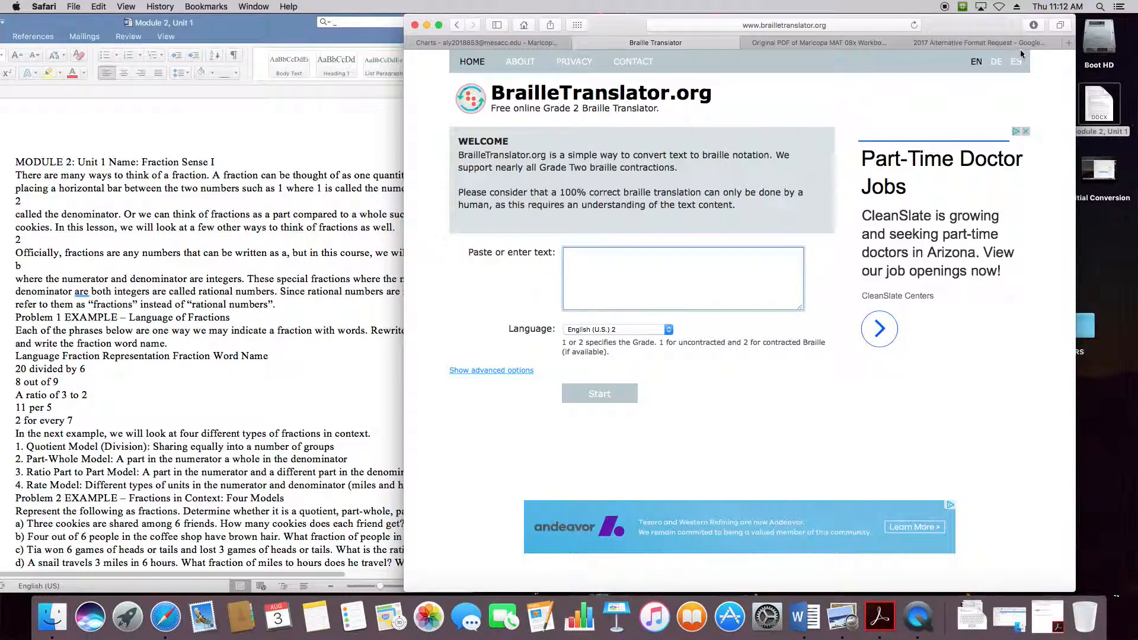
Arrange the browser between the source document and a blank Word document, narrowing the blank document's window.
left_click_drag(608, 30, 517, 25)
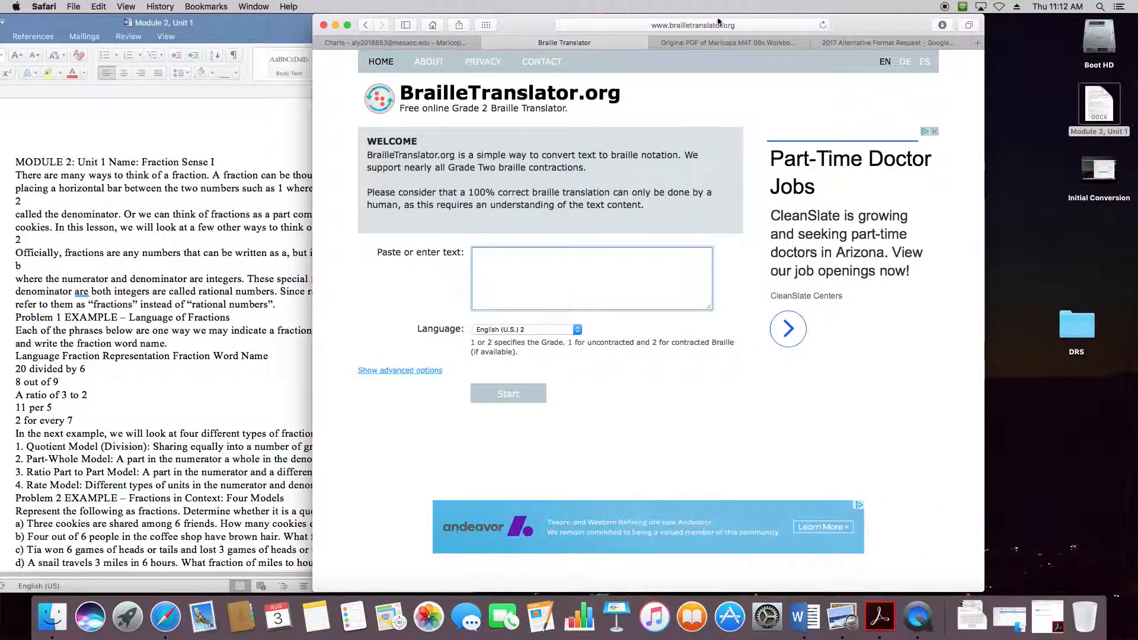
left_click(1101, 6)
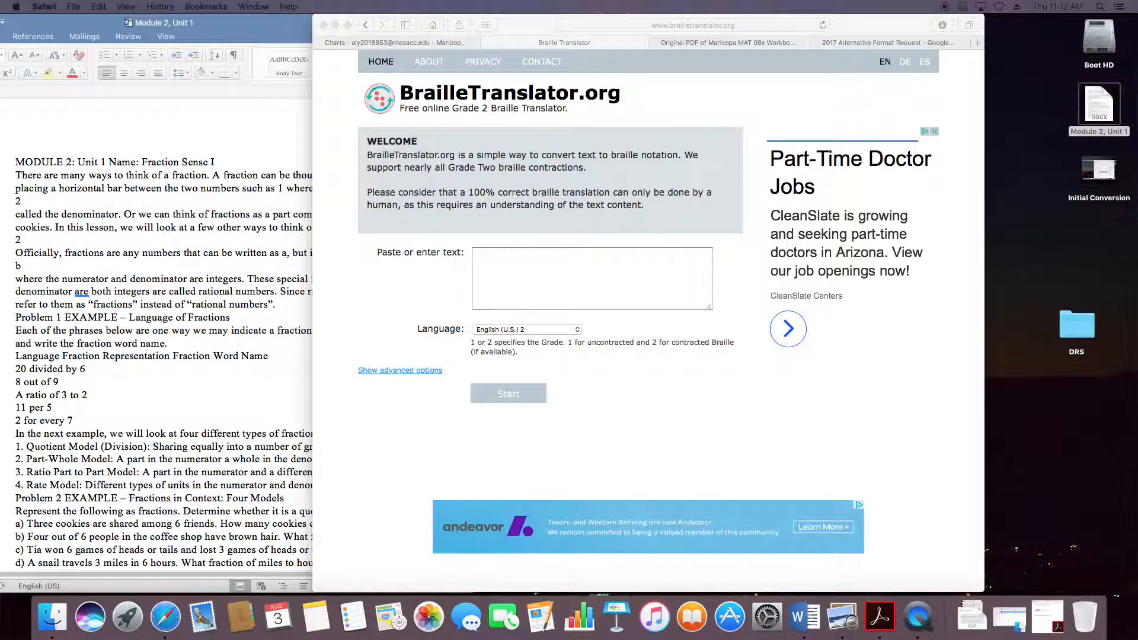
left_click_drag(1137, 75, 857, 27)
left_click_drag(503, 233, 663, 223)
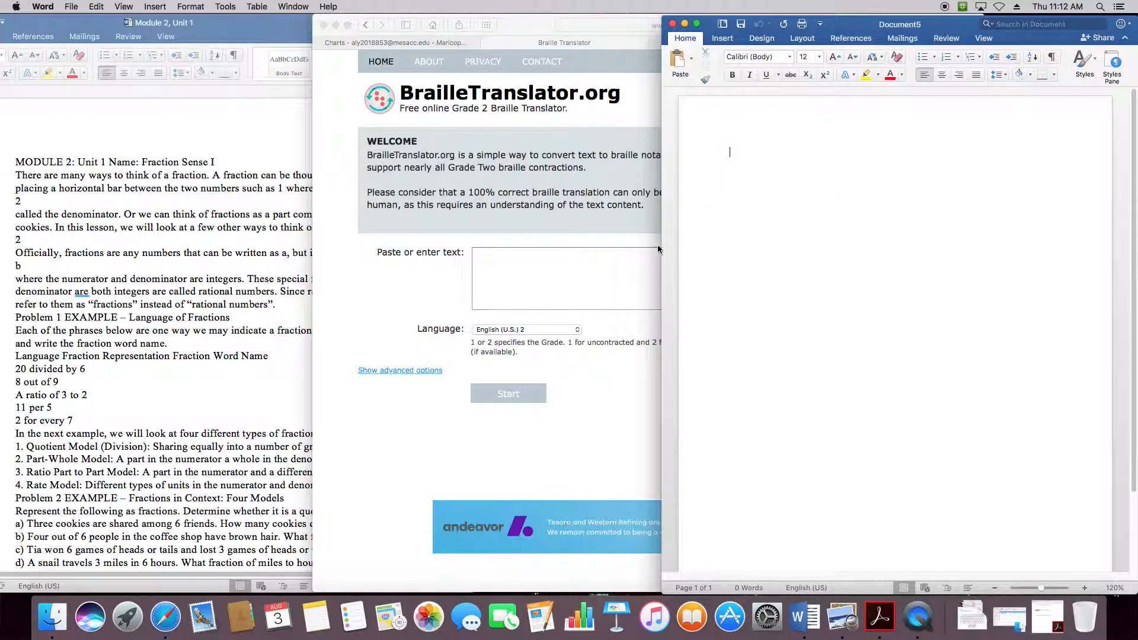
left_click_drag(661, 233, 708, 237)
left_click(551, 257)
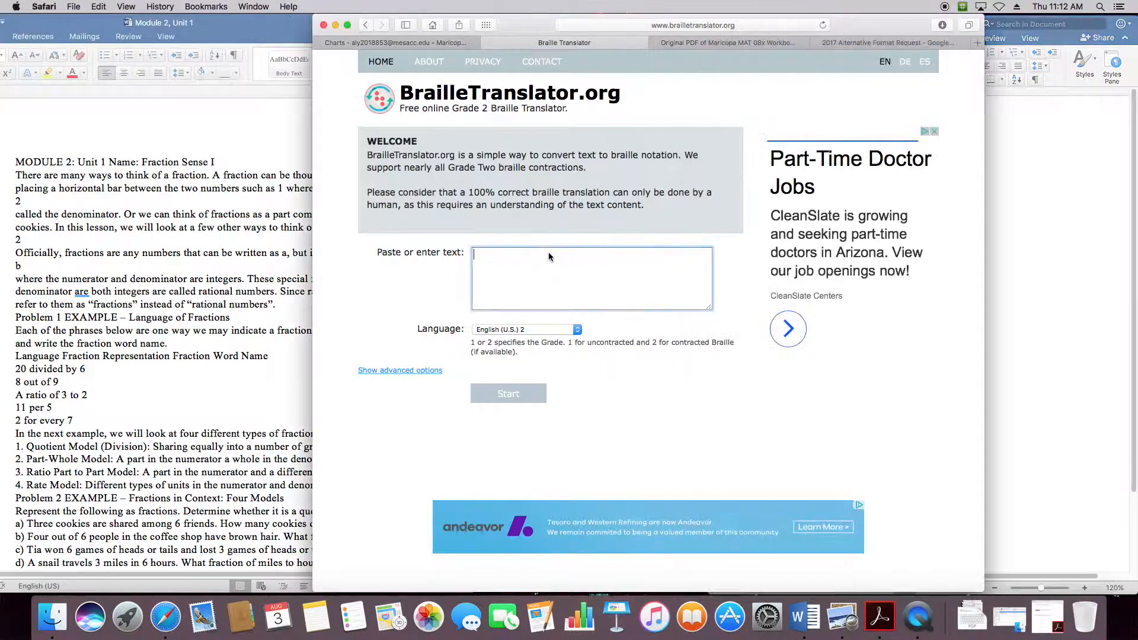
In Word, select and copy the text from the "MODULE 2: Unit 1" heading through "18 Draw a Picture of the Unit:".
left_click(292, 283)
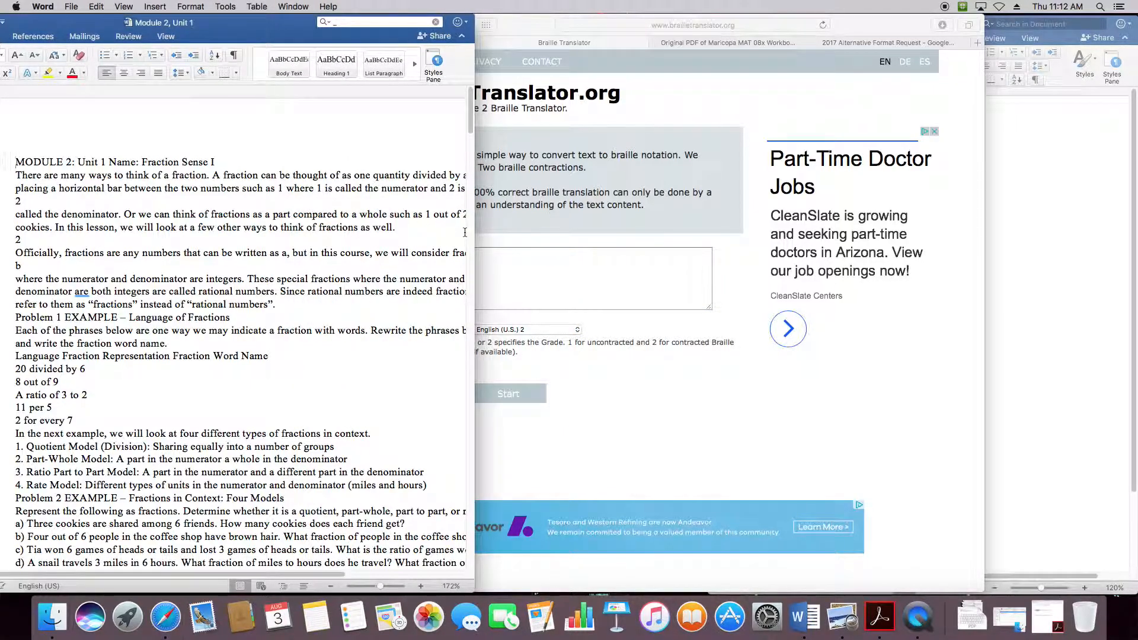
key("shift+Down")
key("shift+Down")
key("shift+Down")
key("shift+Down")
key("shift+Down")
key("shift+Down")
key("shift+Down")
key("shift+Down")
key("shift+Down")
key("shift+Down")
key("shift+Down")
key("shift+Down")
key("shift+Down")
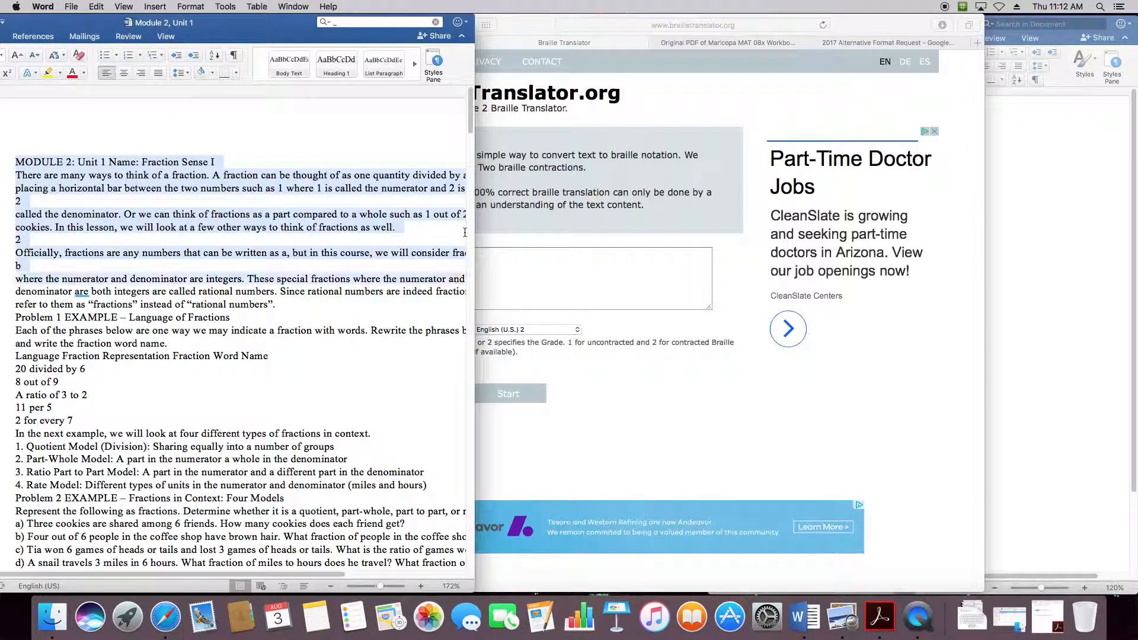
key("shift+Down")
key("shift+Down")
key("shift+Down")
key("shift+Down")
key("shift+Down")
key("shift+Down")
key("shift+Down")
key("shift+Down")
key("shift+Down")
key("shift+Down")
key("shift+Down")
key("shift+Down")
key("shift+Down")
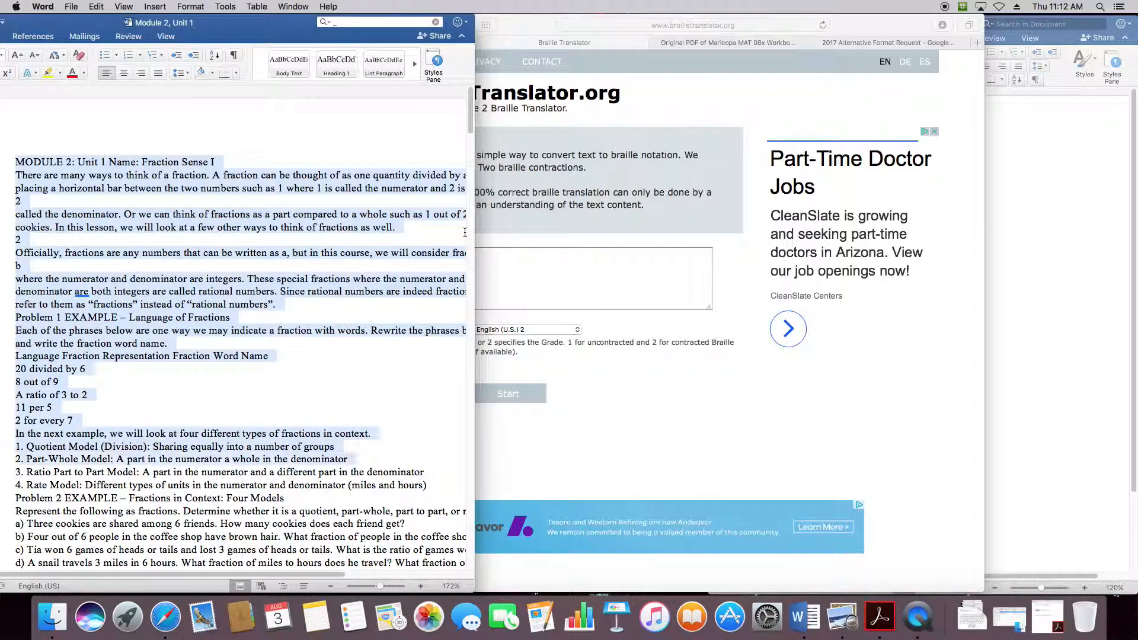
key("shift+Down")
key("shift+Down")
key("shift+Down")
key("shift+Down")
key("shift+Down")
key("shift+Down")
key("shift+Down")
key("shift+Down")
key("shift+Down")
key("shift+Down")
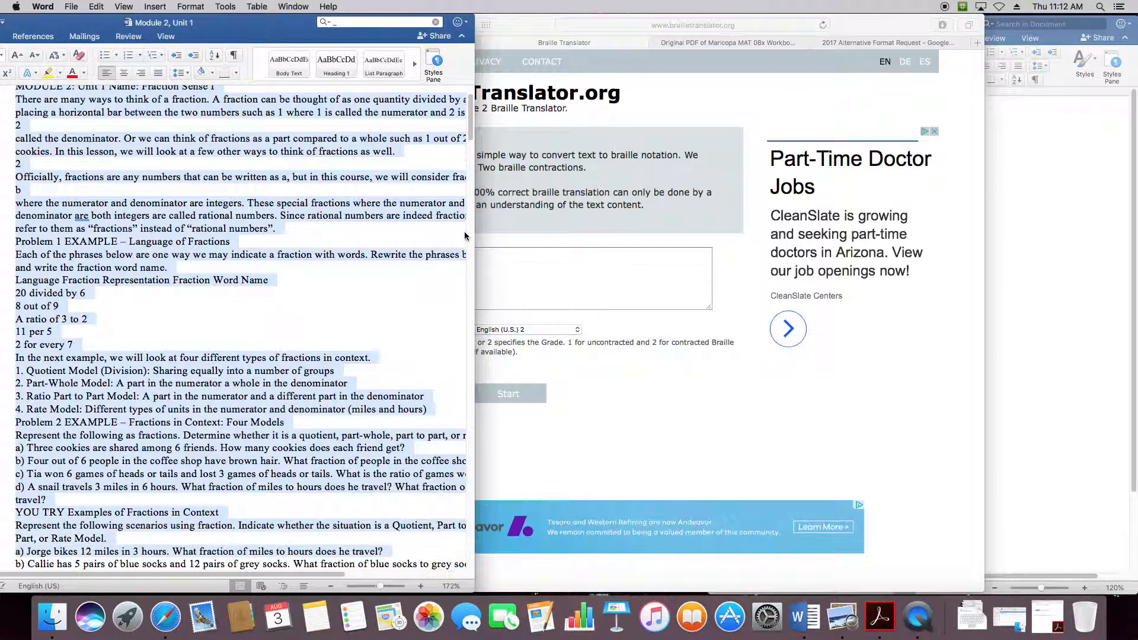
key("shift+Down")
key("shift+Down")
key("shift+Down")
key("shift+Down")
key("shift+Down")
key("shift+Down")
key("shift+Down")
key("shift+Down")
key("shift+Down")
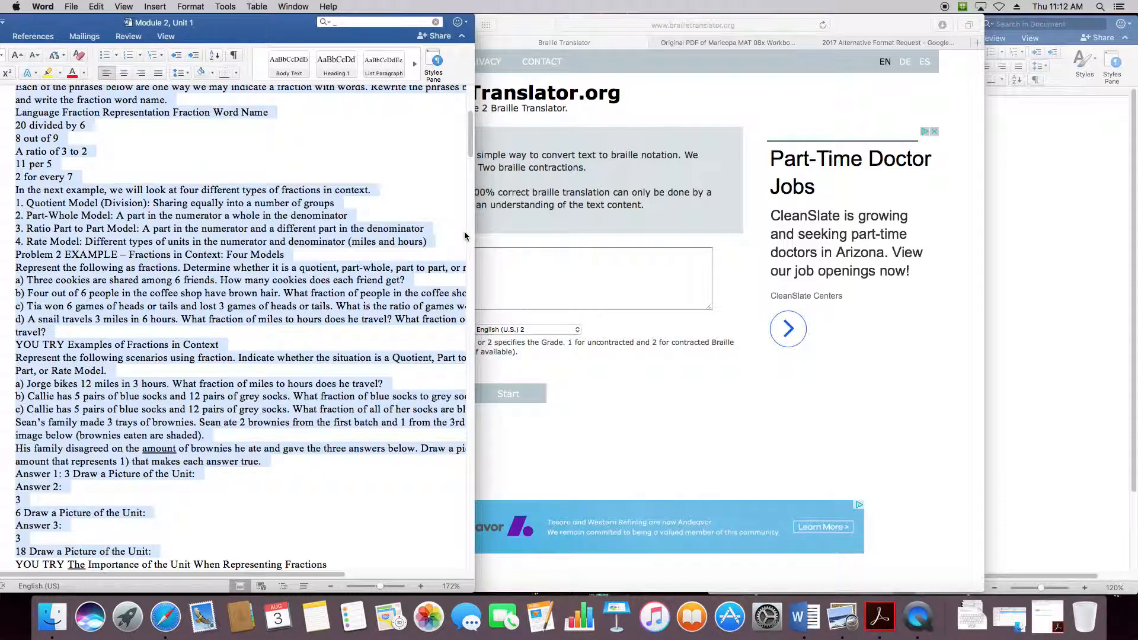
Insert two blank lines before "YOU TRY The Importance of the Unit When Representing Fractions" to mark where the copied section ends.
key("Right")
key("Return")
key("Return")
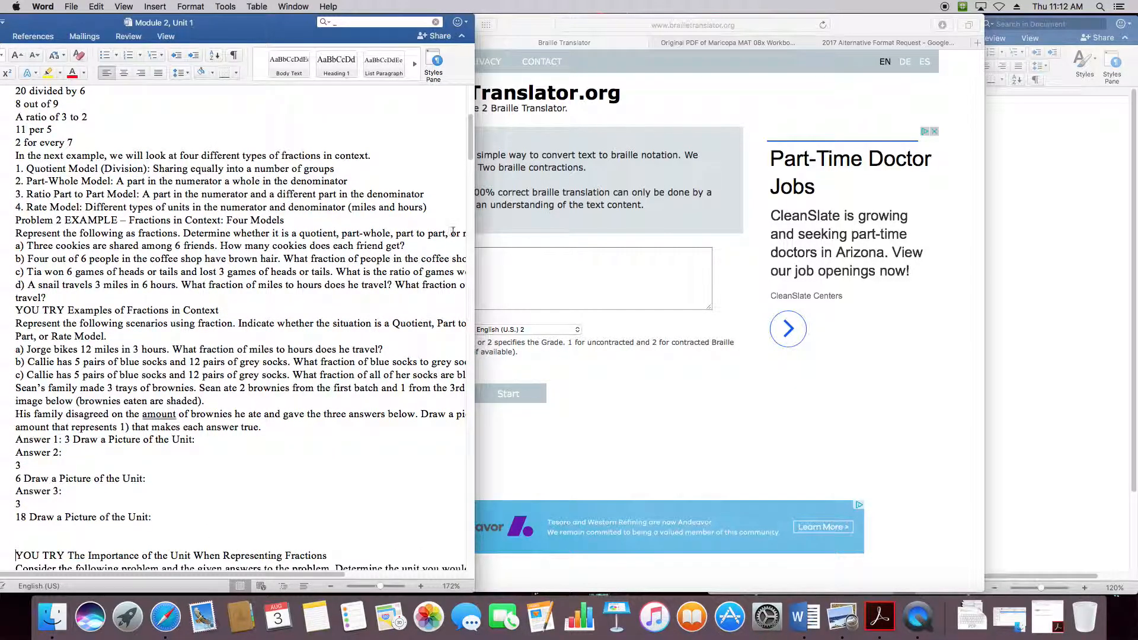
scroll(57, 502, "down", 2)
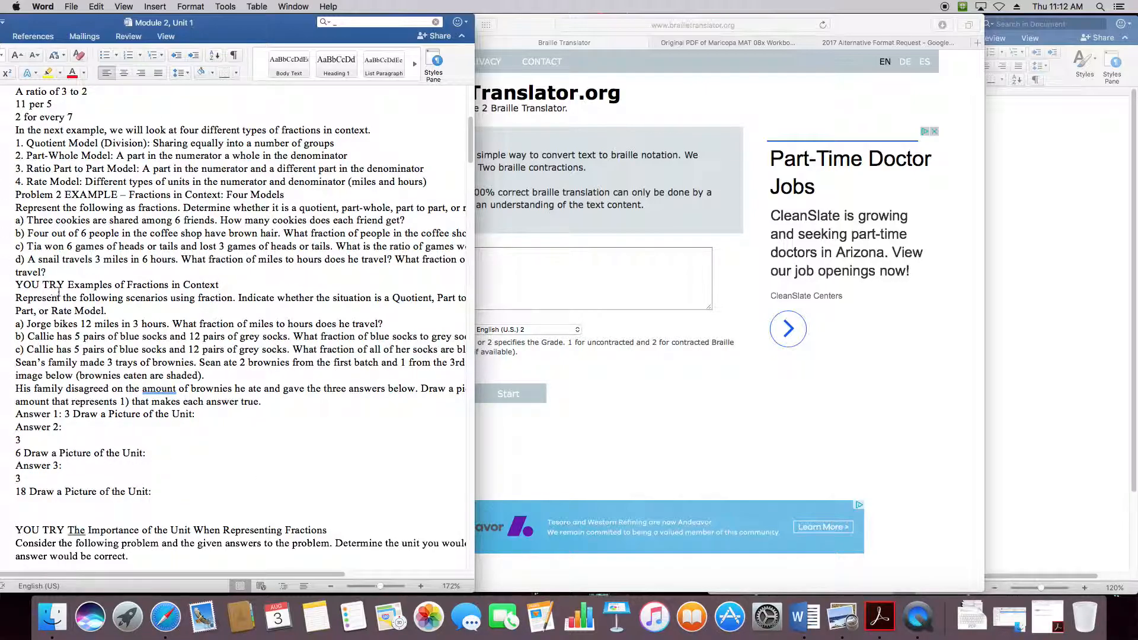
Paste the copied section into the Braille Translator in Safari, translate it, and bring up the result without braille font.
left_click(559, 309)
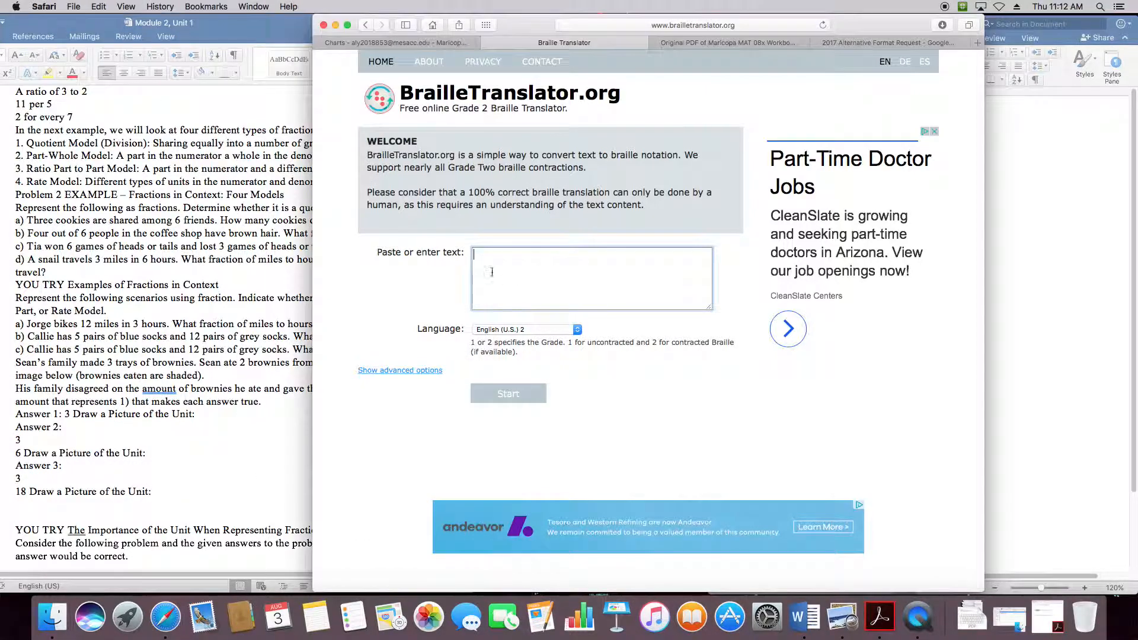
key("super+v")
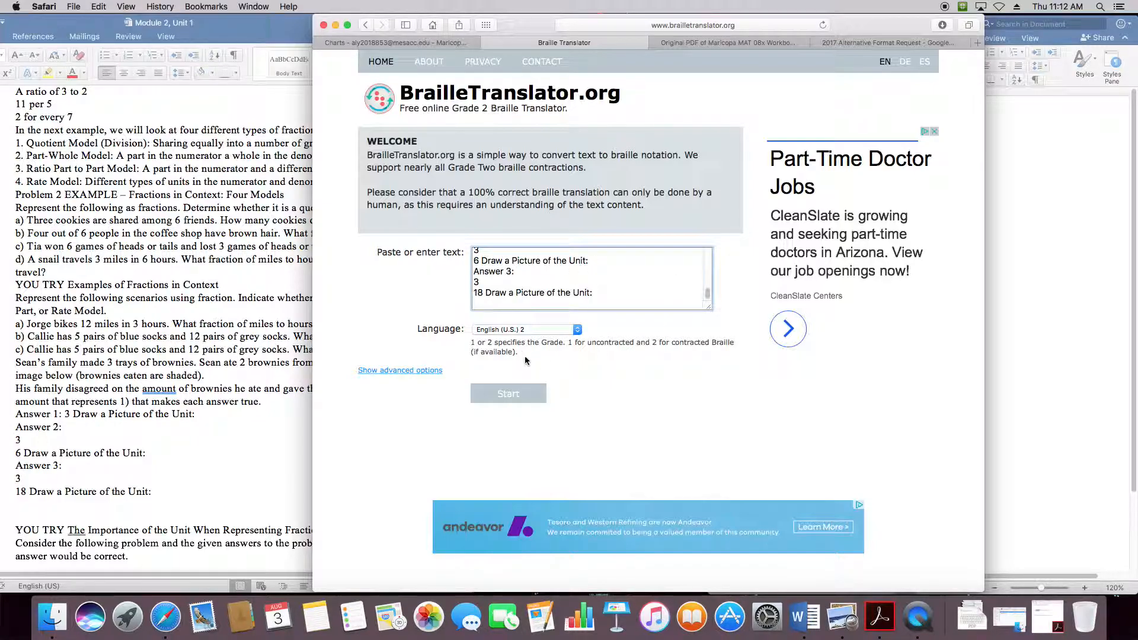
left_click(507, 392)
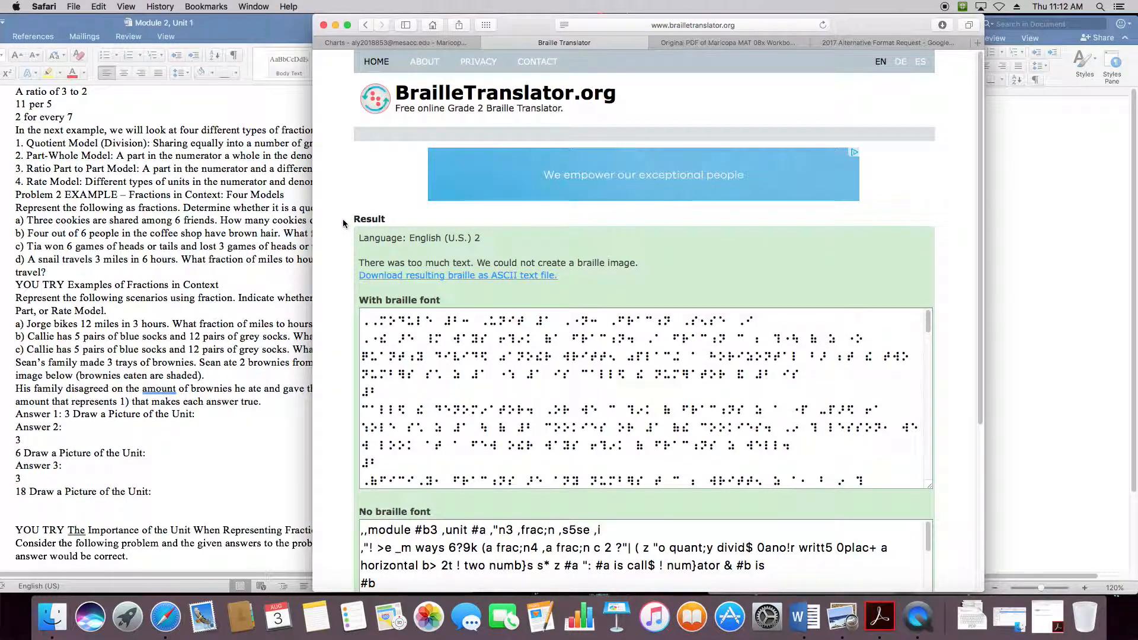
scroll(343, 222, "down", 2)
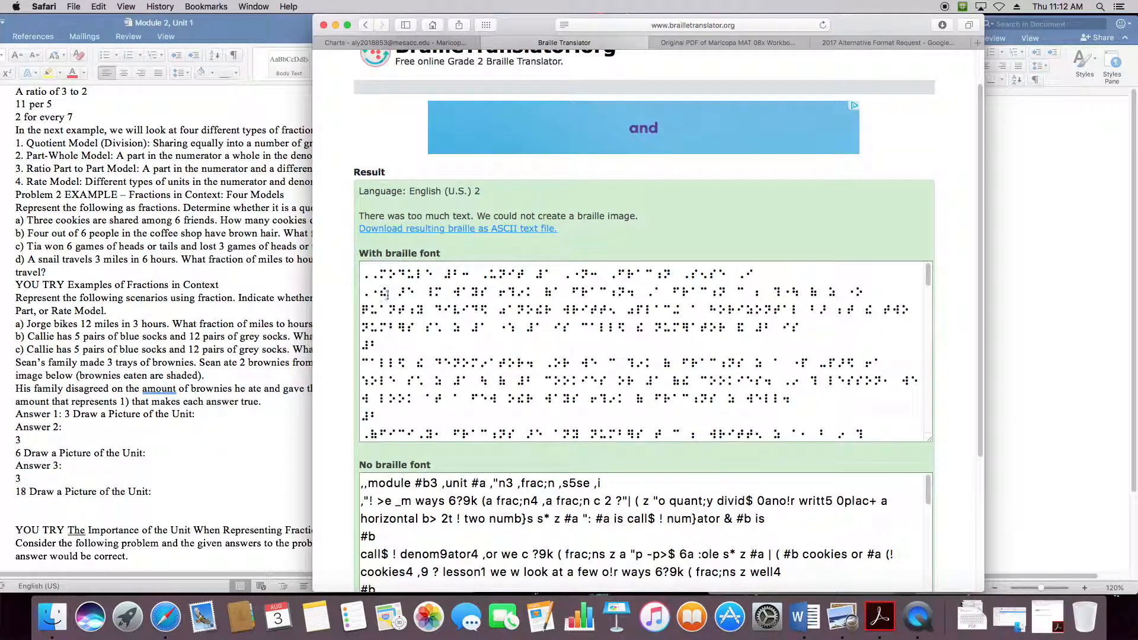
scroll(415, 300, "down", 5)
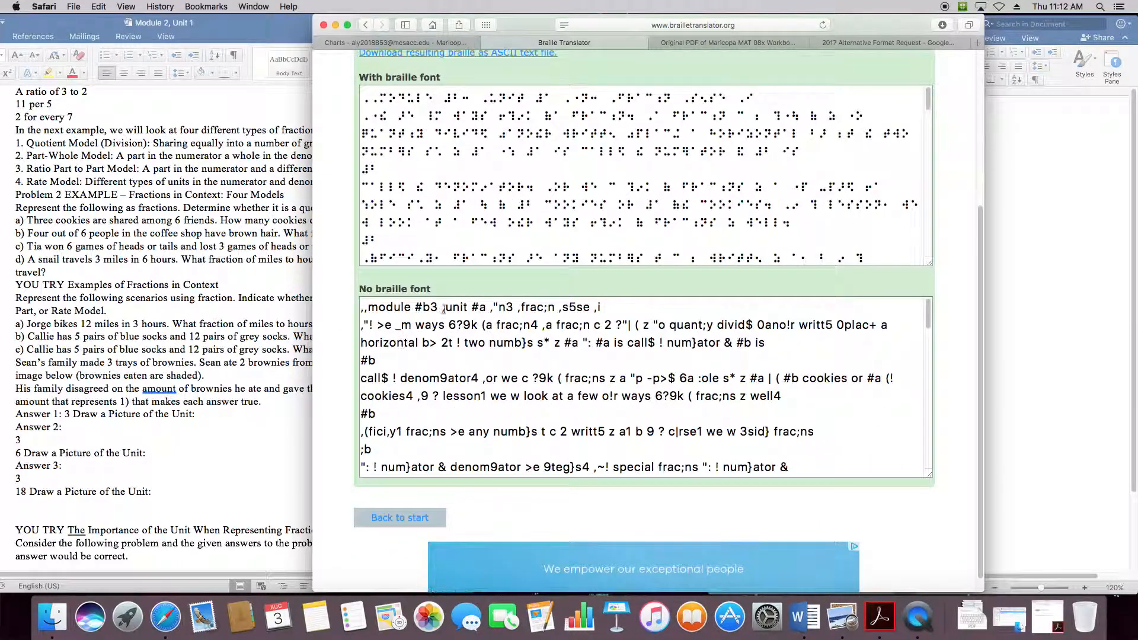
Copy the full result without braille font and paste it into the blank Word document.
left_click(449, 350)
key("super+a")
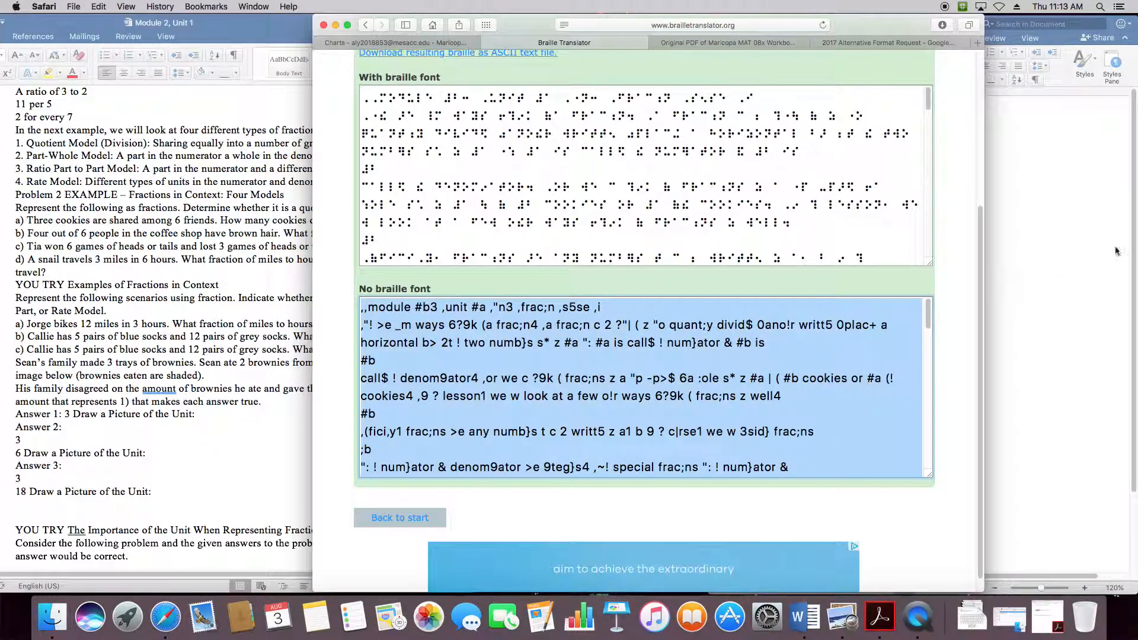
left_click(1071, 208)
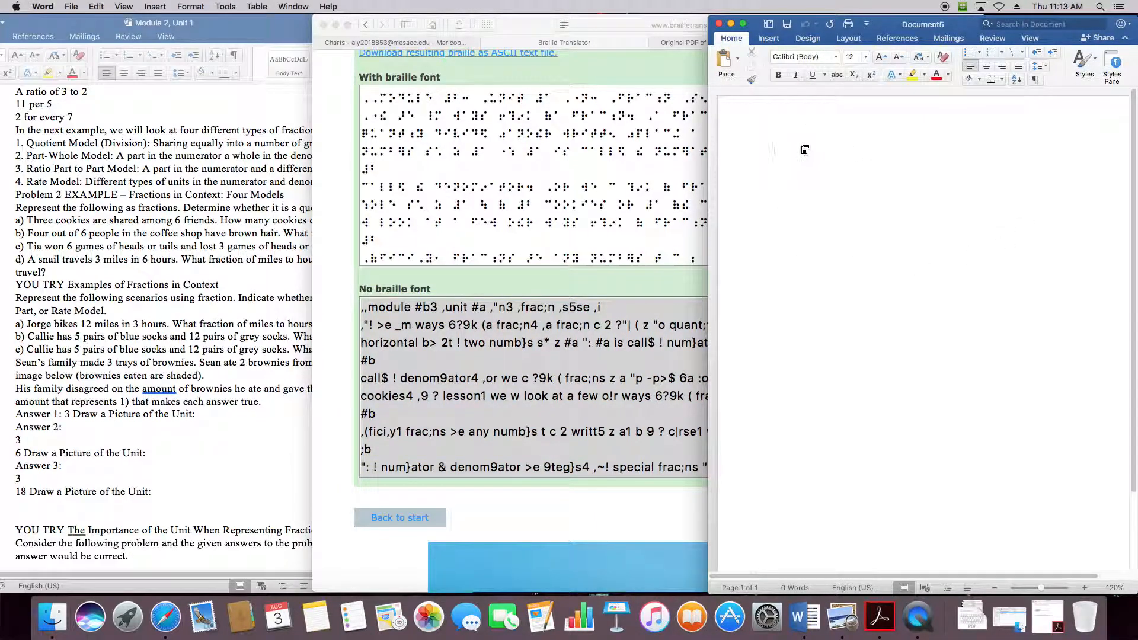
key("super+v")
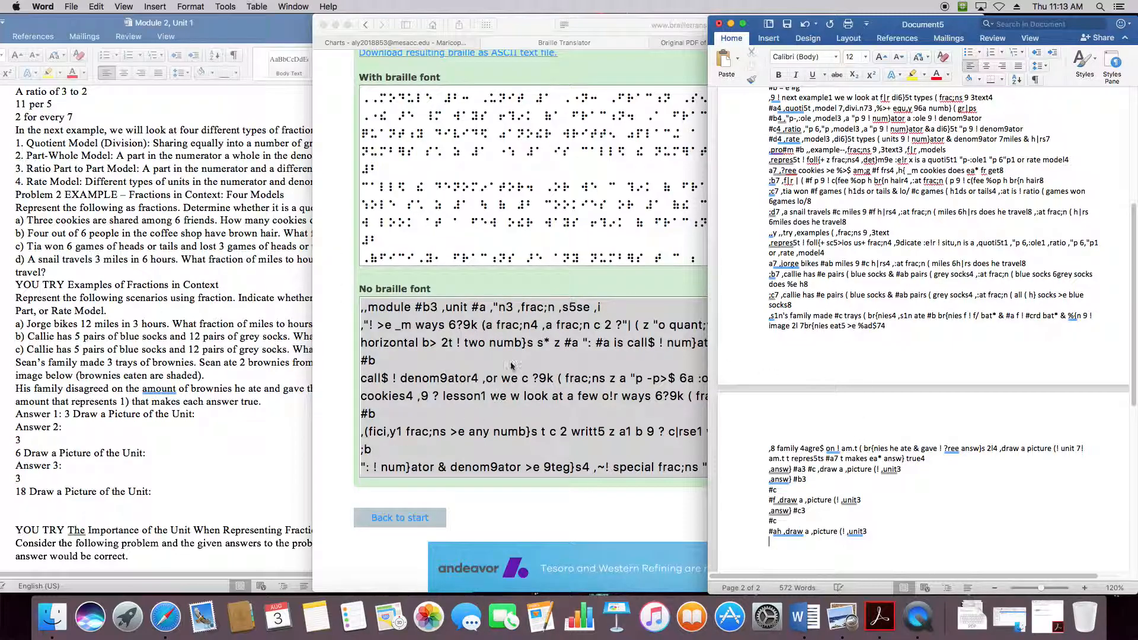
In the Module 2, Unit 1 document, select and copy from "YOU TRY The Importance of the Unit" to just before "Represent S of the triangles.".
left_click(186, 424)
scroll(111, 407, "down", 3)
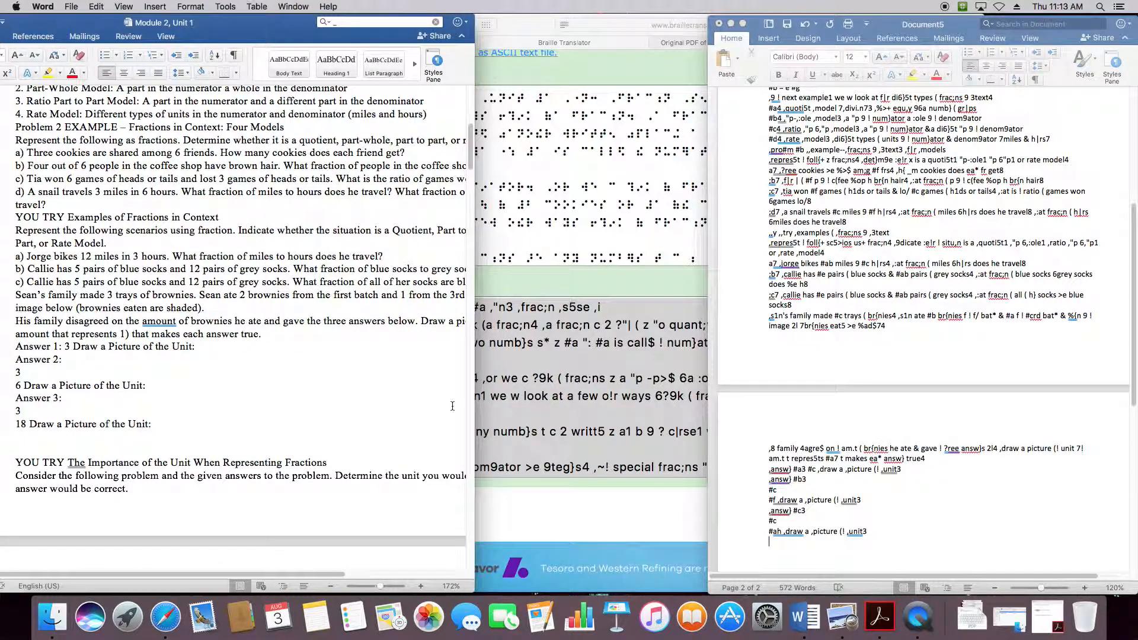
scroll(264, 371, "down", 10)
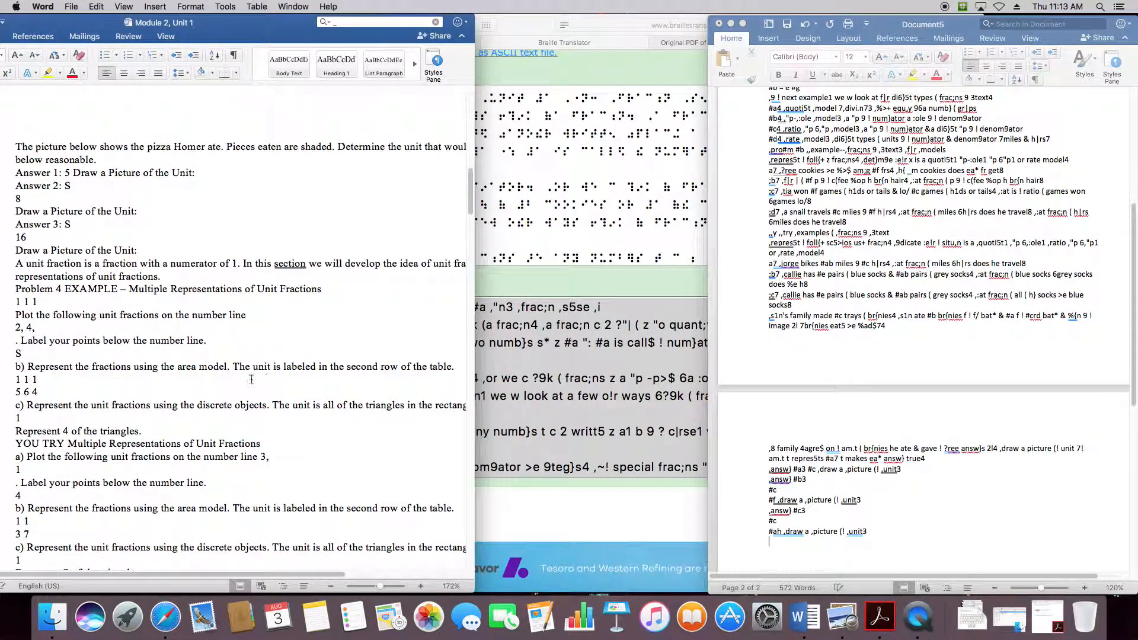
scroll(213, 511, "down", 2)
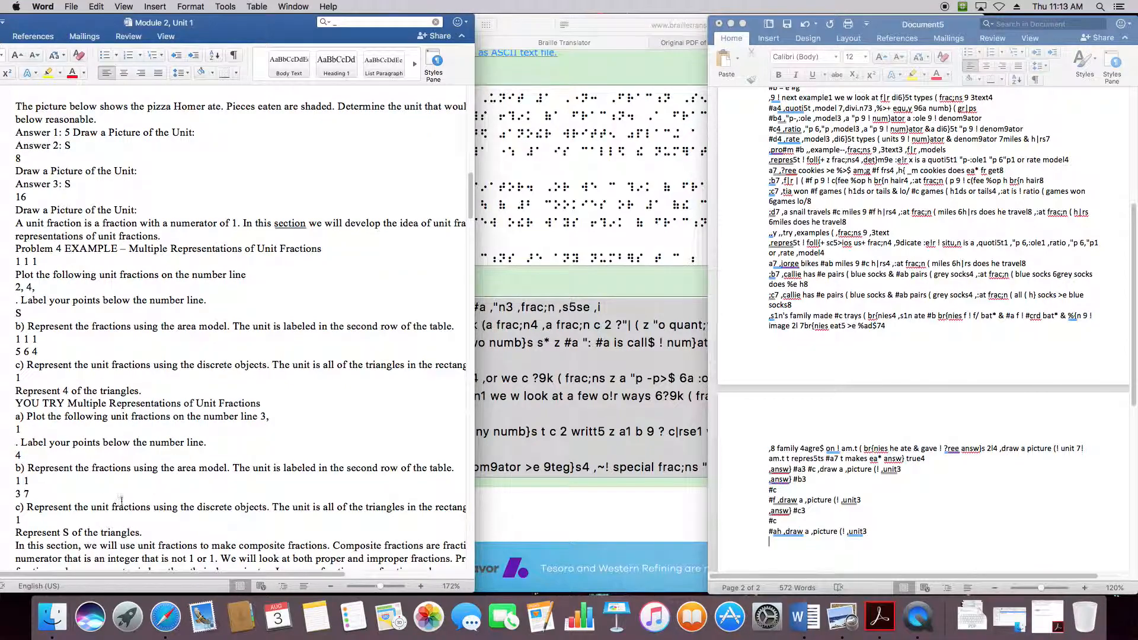
left_click(91, 524, "shift")
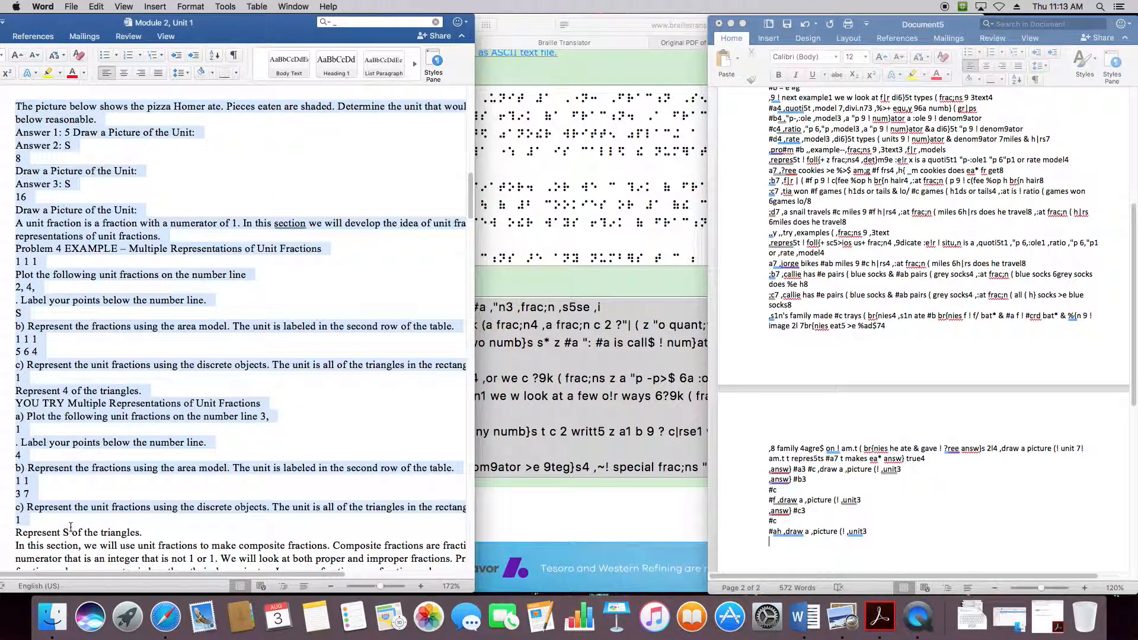
Insert two blank lines before "Represent S of the triangles." to mark where the copied section ends.
left_click(70, 527)
key("Return")
key("Return")
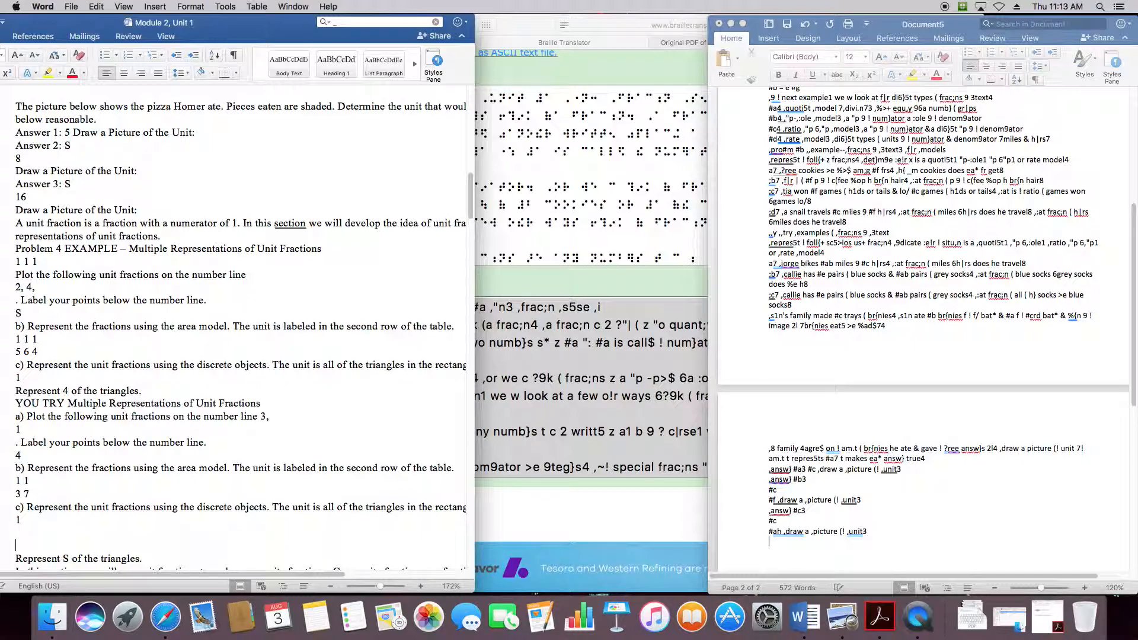
Return to the translator's start page in Safari, replace the old text with the copied section, and translate it to English (U.S.) 2.
left_click(555, 281)
left_click(400, 517)
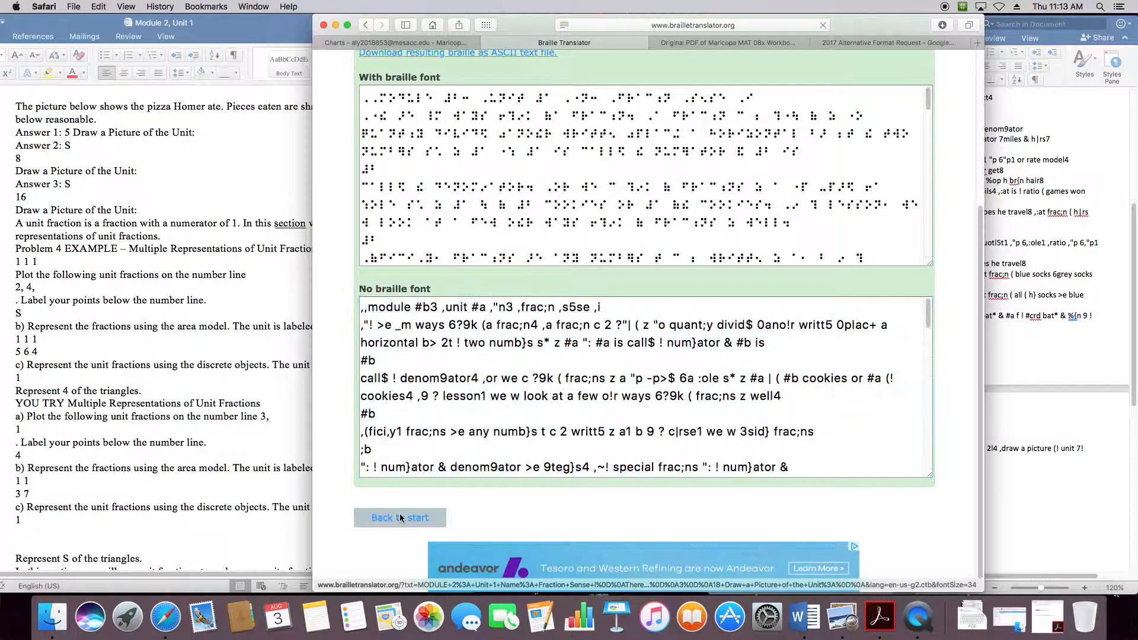
left_click(561, 277)
key("super+a")
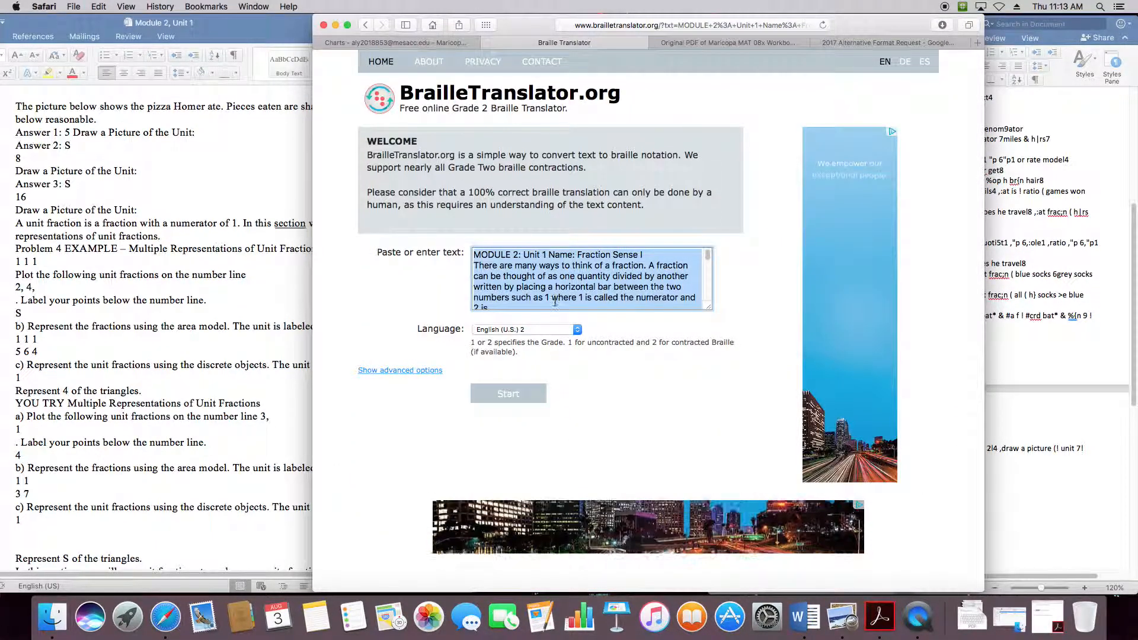
key("super+v")
left_click(508, 393)
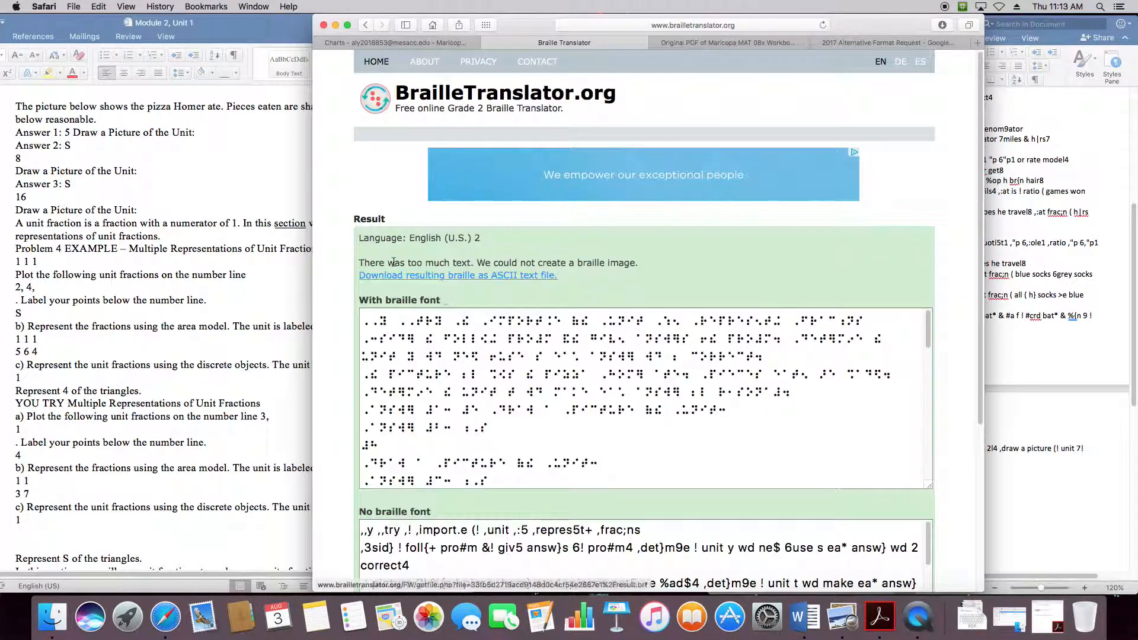
Copy the "YOU TRY The Importance of the Unit" section's result without braille font and paste it at the end of the braille Word document.
scroll(379, 311, "down", 5)
left_click(399, 308)
key("super+a")
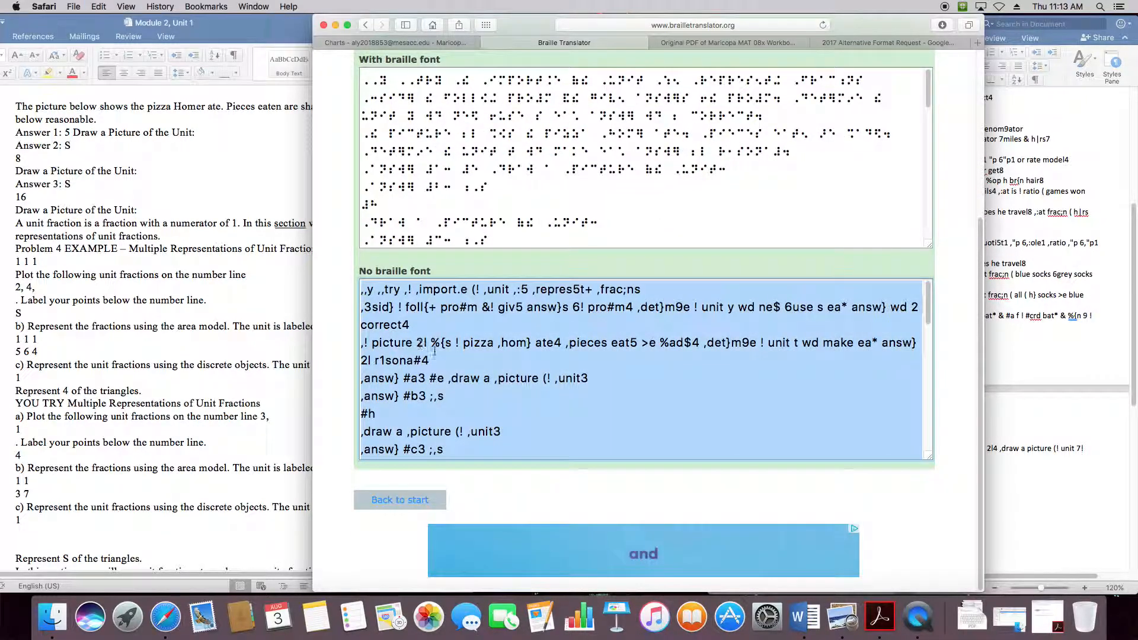
left_click(1049, 467)
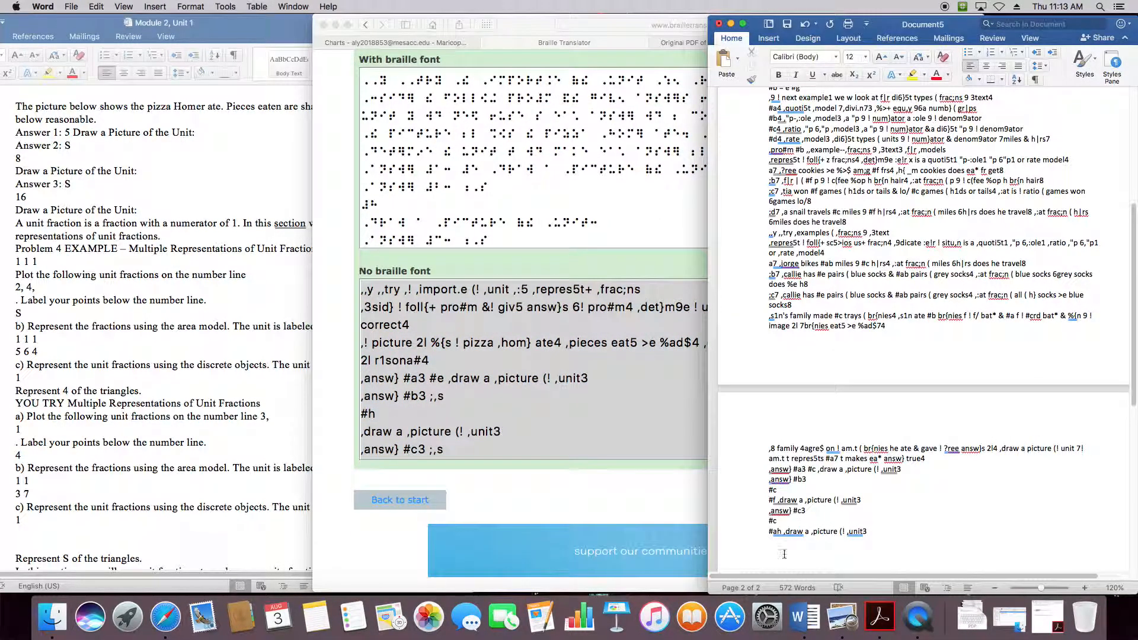
key("super+v")
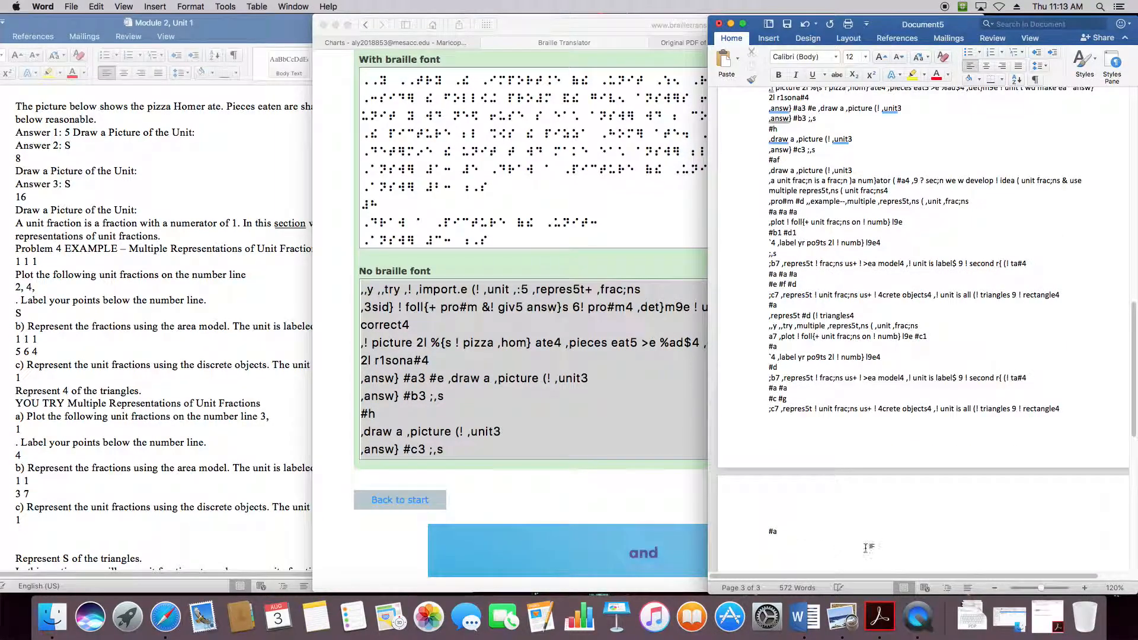
In the source document, select and copy from "Represent S of the triangles." through the last line of Problem 7, part b.
left_click(124, 451)
scroll(109, 462, "down", 5)
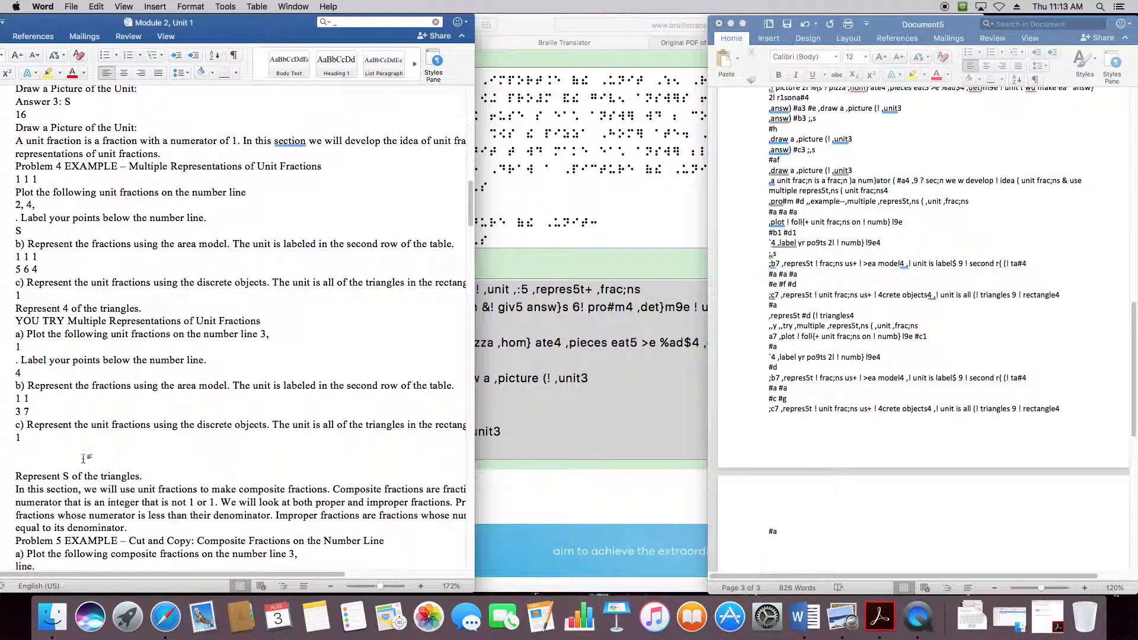
scroll(369, 377, "down", 15)
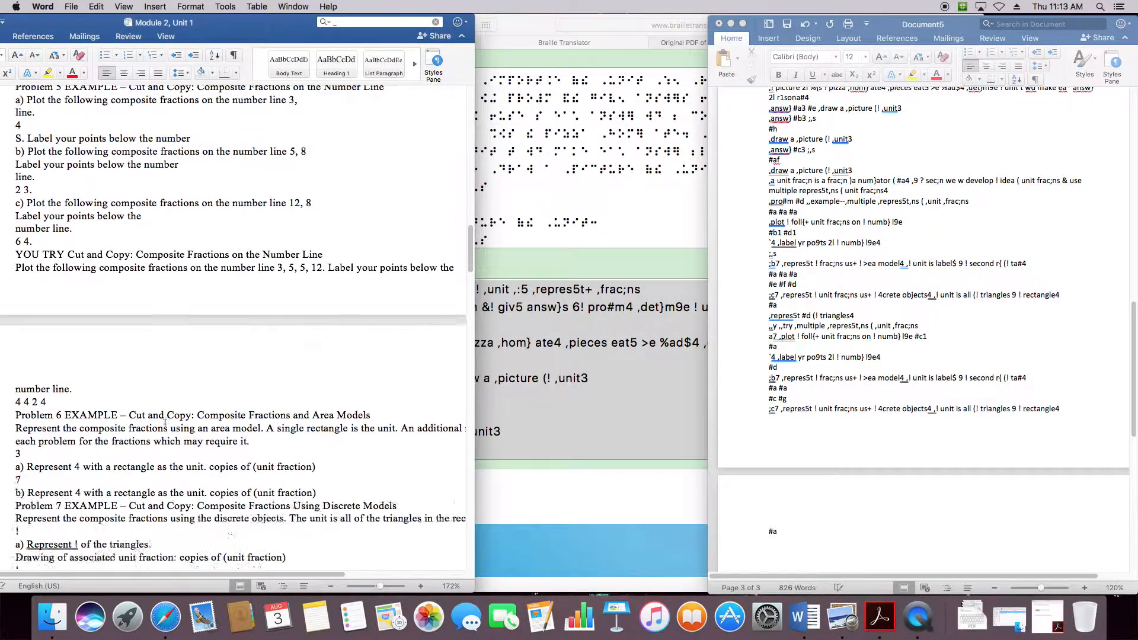
mouse_move(316, 400)
left_mouse_down()
mouse_move(293, 427)
mouse_move(314, 447)
left_mouse_up()
key("super+c")
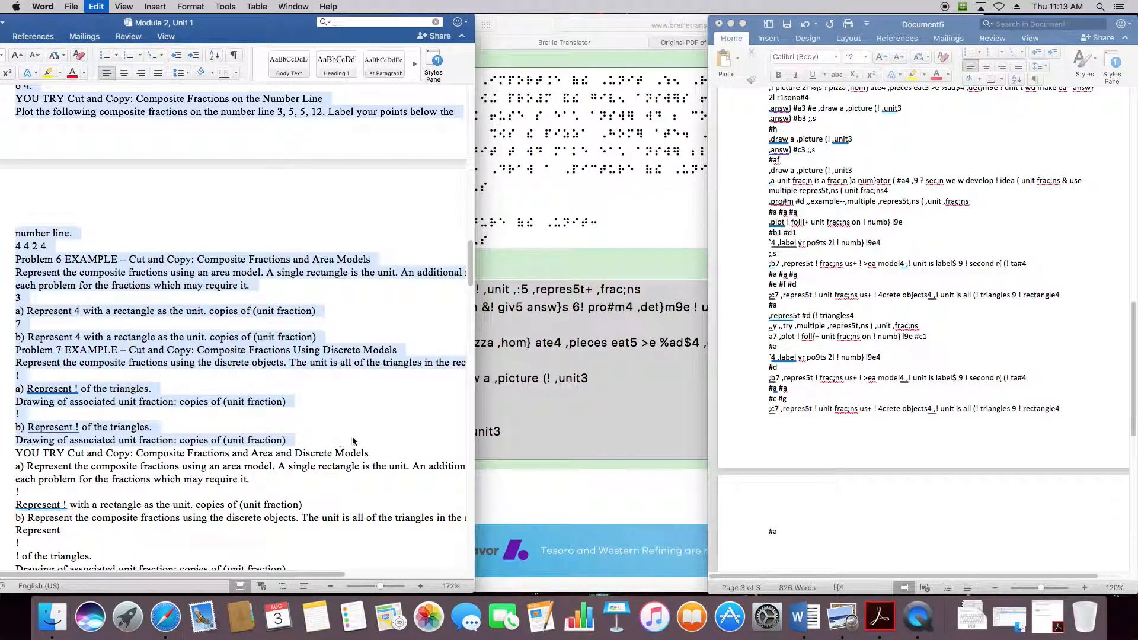
Clear the previous text from the translator's start page, paste the section ending with Problem 7, and translate it.
left_click(617, 260)
left_click(368, 499)
left_click(555, 290)
key("super+a")
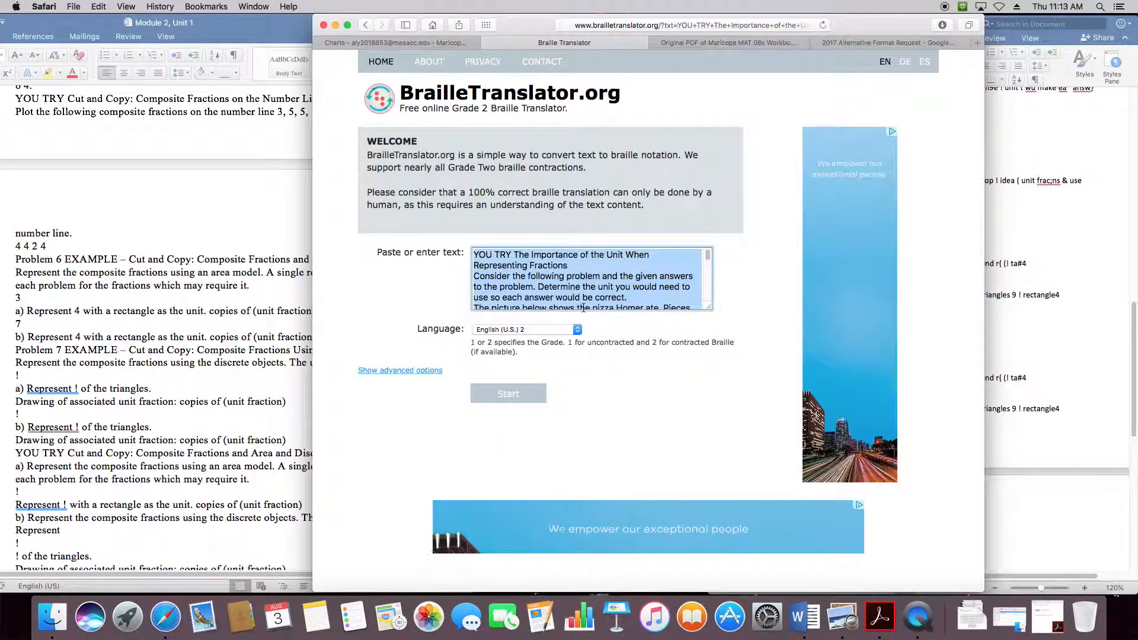
key("BackSpace")
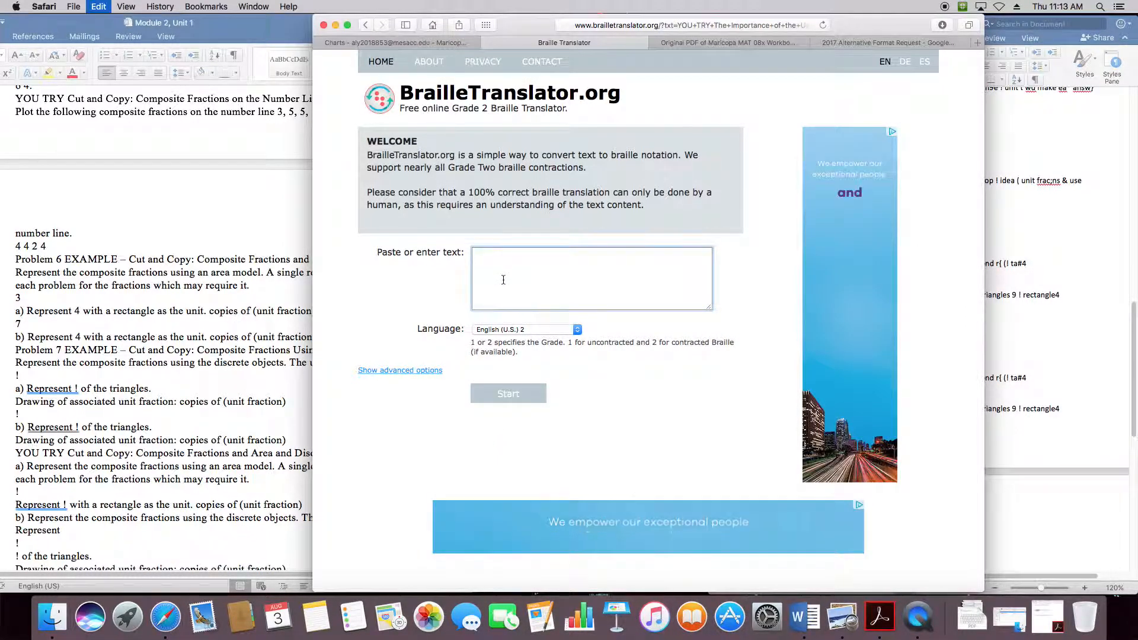
key("super+v")
left_click(521, 394)
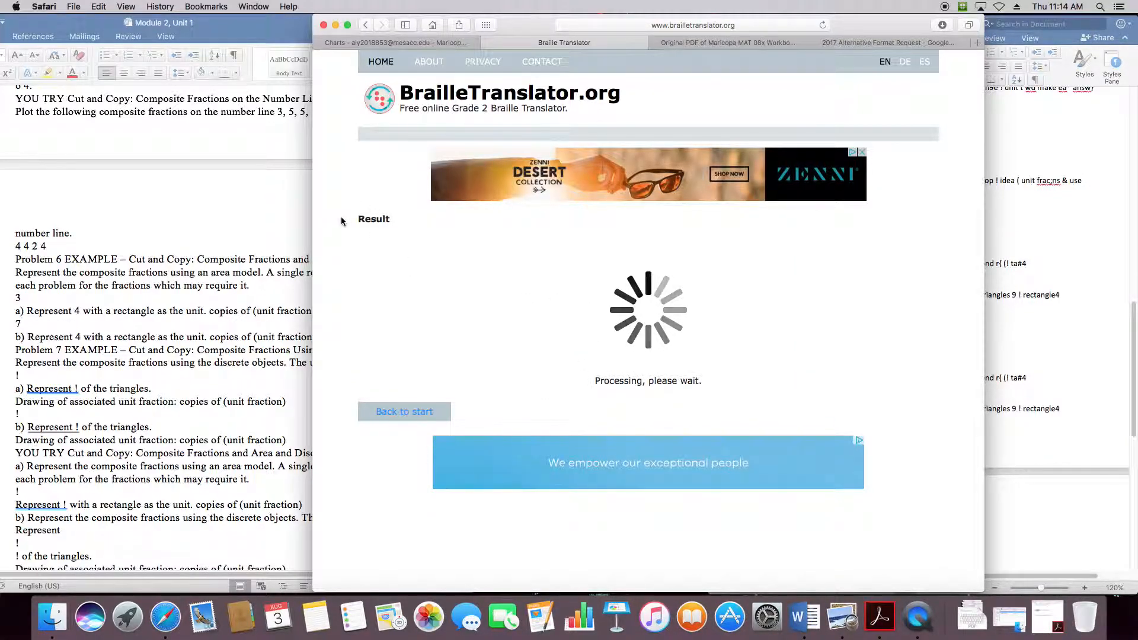
Copy the result without braille font for the section ending with Problem 7 and paste it after the last line of the braille document.
scroll(343, 224, "down", 4)
left_click(365, 314)
key("super+a")
key("super+c")
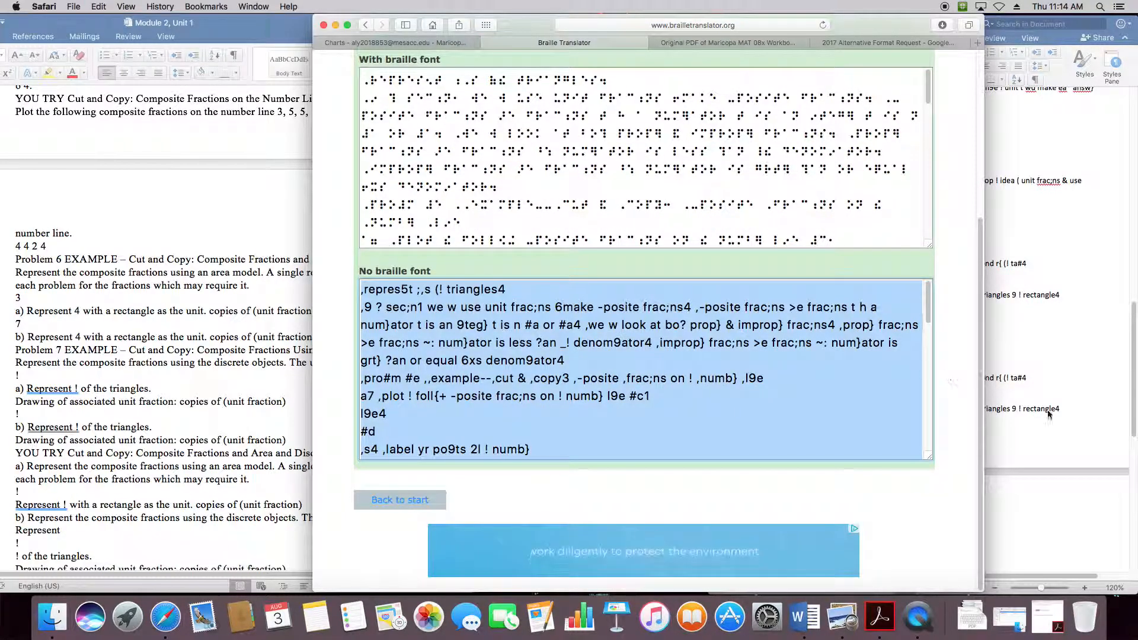
left_click(1055, 332)
scroll(775, 449, "down", 2)
left_click(775, 449)
key("super+v")
Insert two blank lines before "YOU TRY Cut and Copy: Composite Fractions and Area and Discrete Models" in the source document.
left_click(153, 351)
key("super+a")
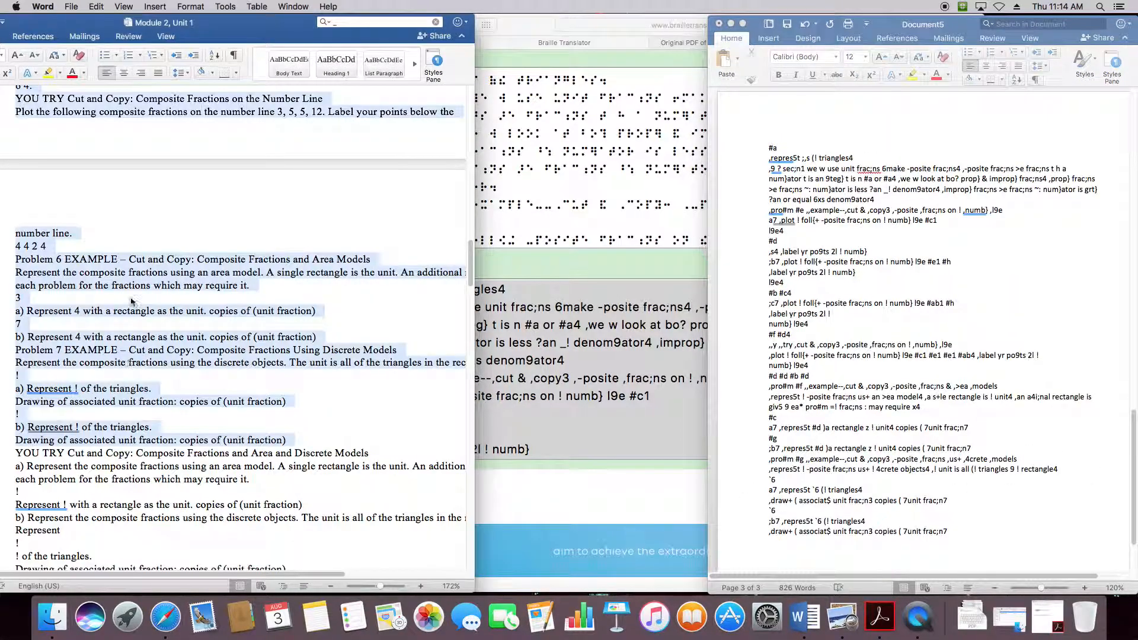
left_click(16, 454)
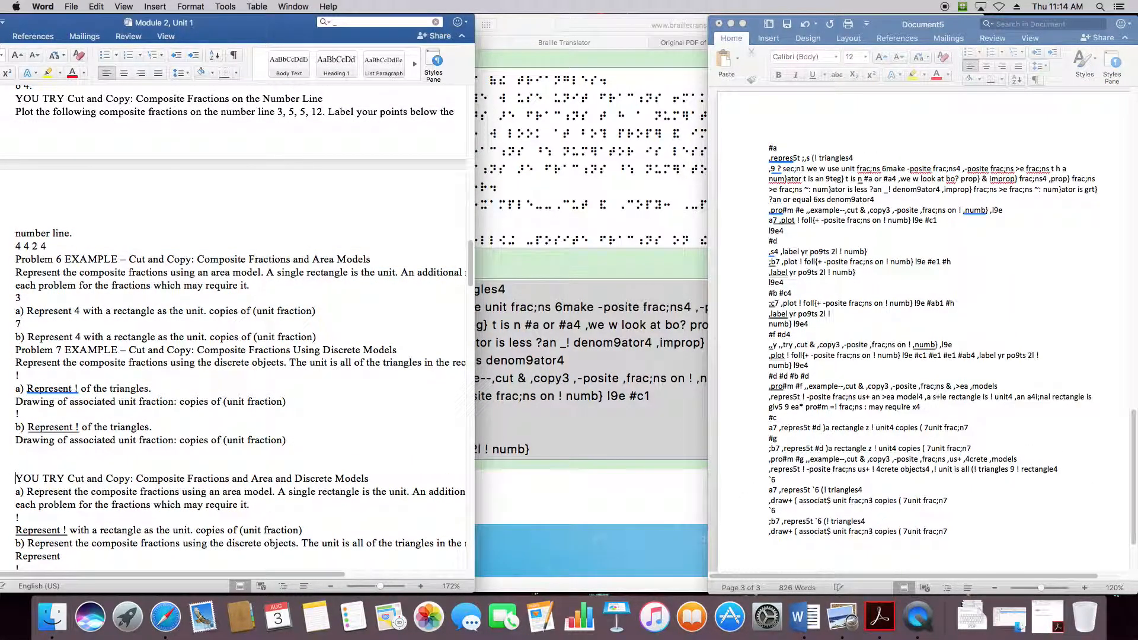
Select and copy from "YOU TRY Cut and Copy: Composite Fractions and Area and Discrete Models" through "and write the fraction word name.".
scroll(139, 423, "down", 10)
scroll(139, 423, "down", 3)
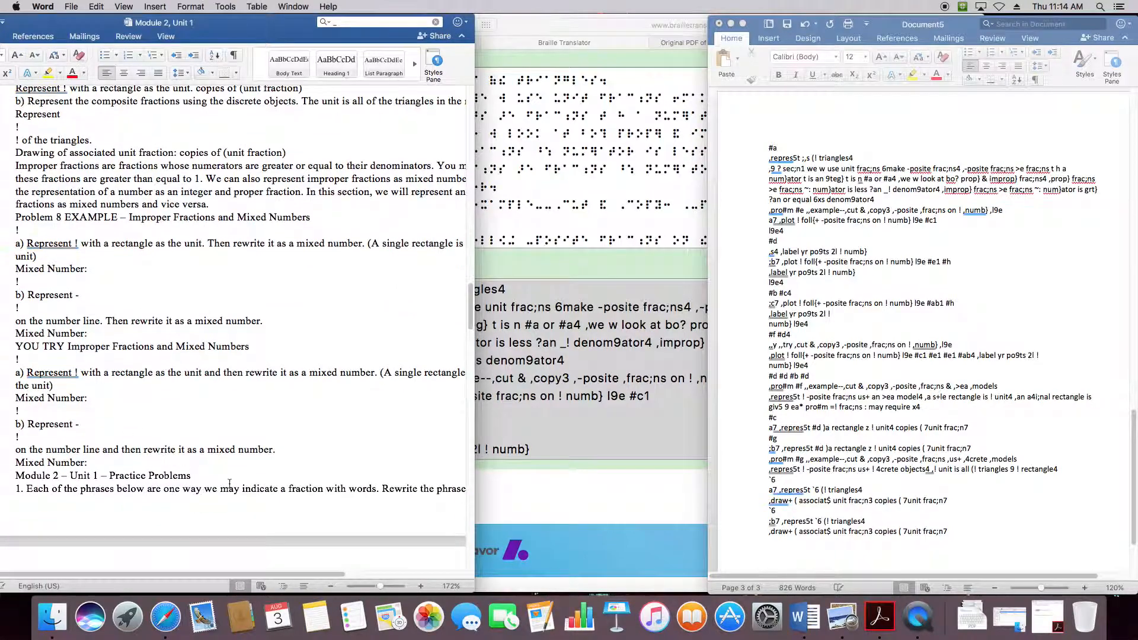
left_click(192, 502, "shift")
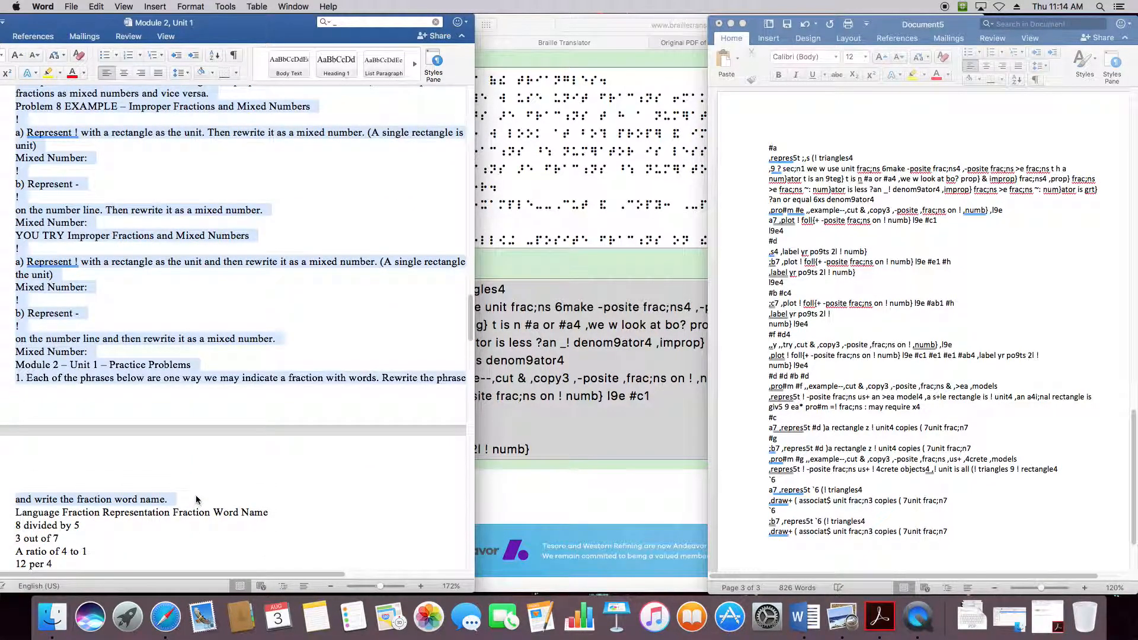
Insert a blank line after "and write the fraction word name." and undo the automatic list numbering.
left_click(191, 502)
key("Return")
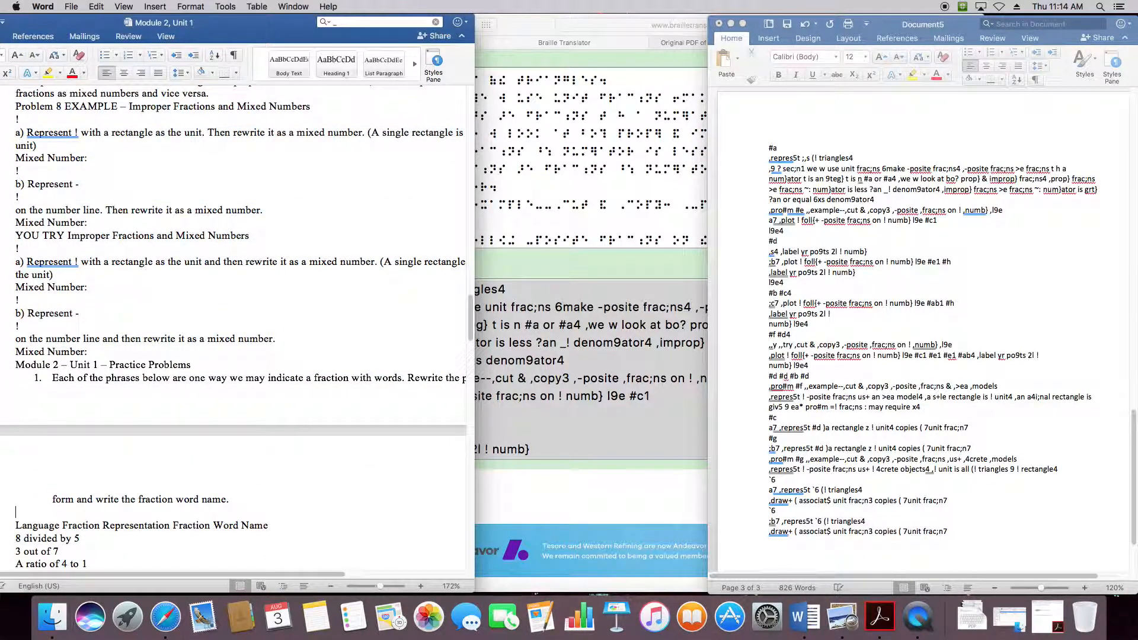
key("super+z")
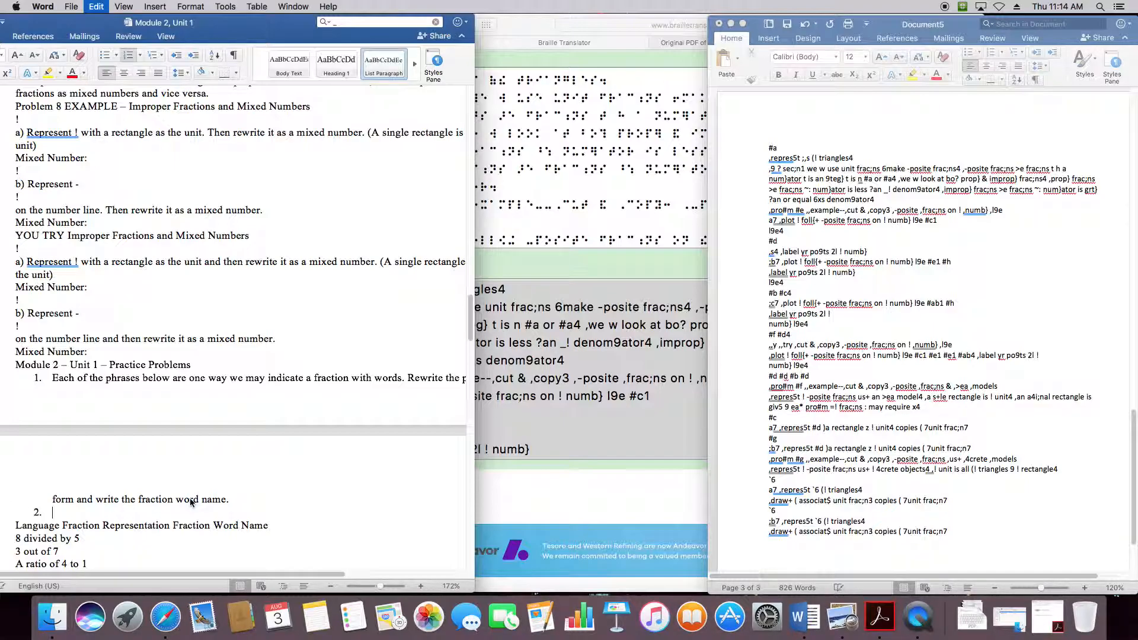
Replace the translator's text in Safari with the section ending in Practice Problem 1's instructions and translate it.
left_click(514, 473)
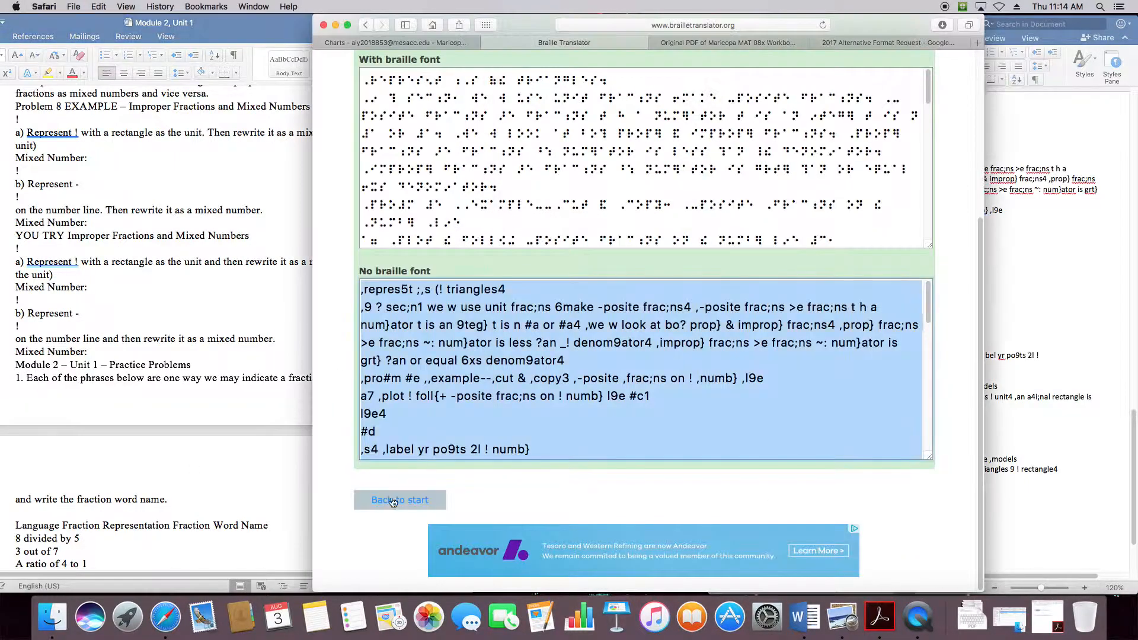
left_click(391, 502)
left_click(546, 295)
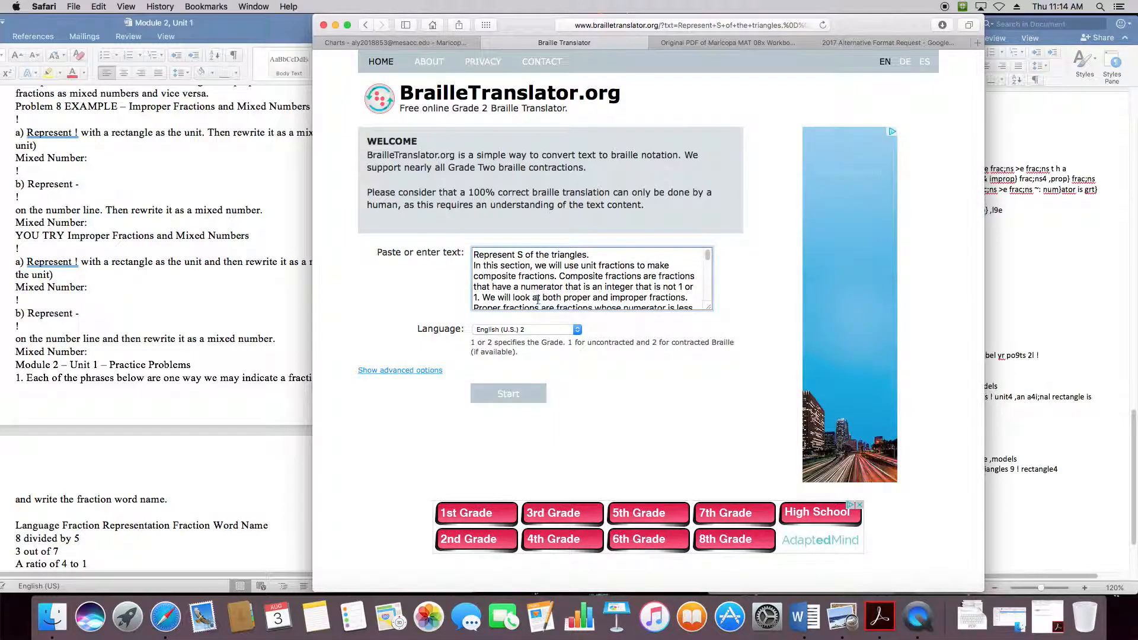
key("super+a")
key("super+v")
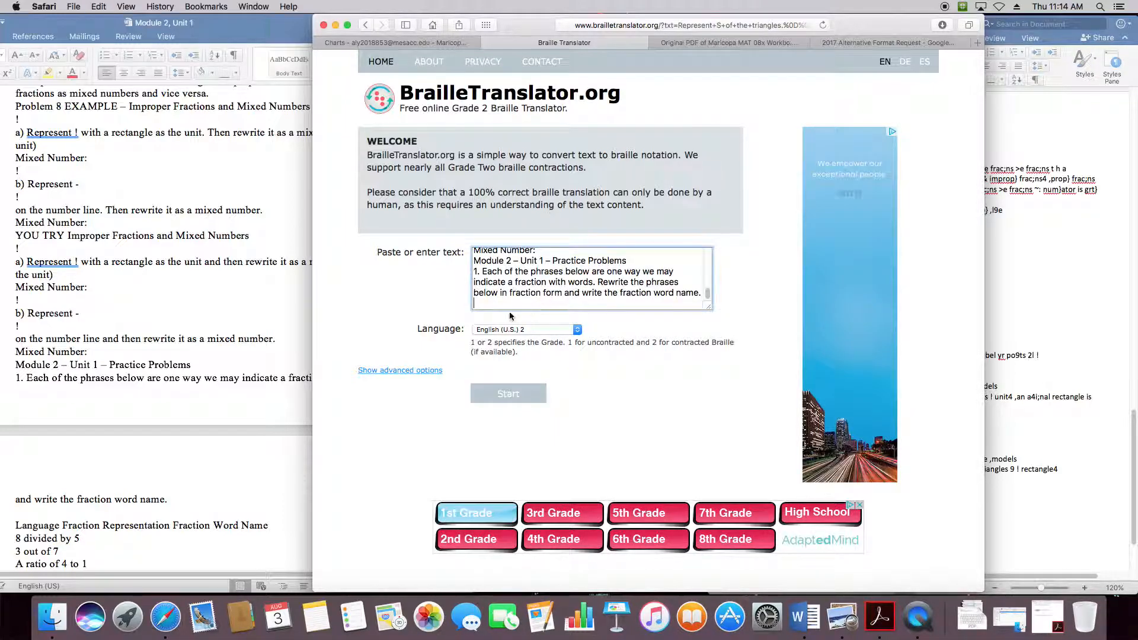
left_click(508, 395)
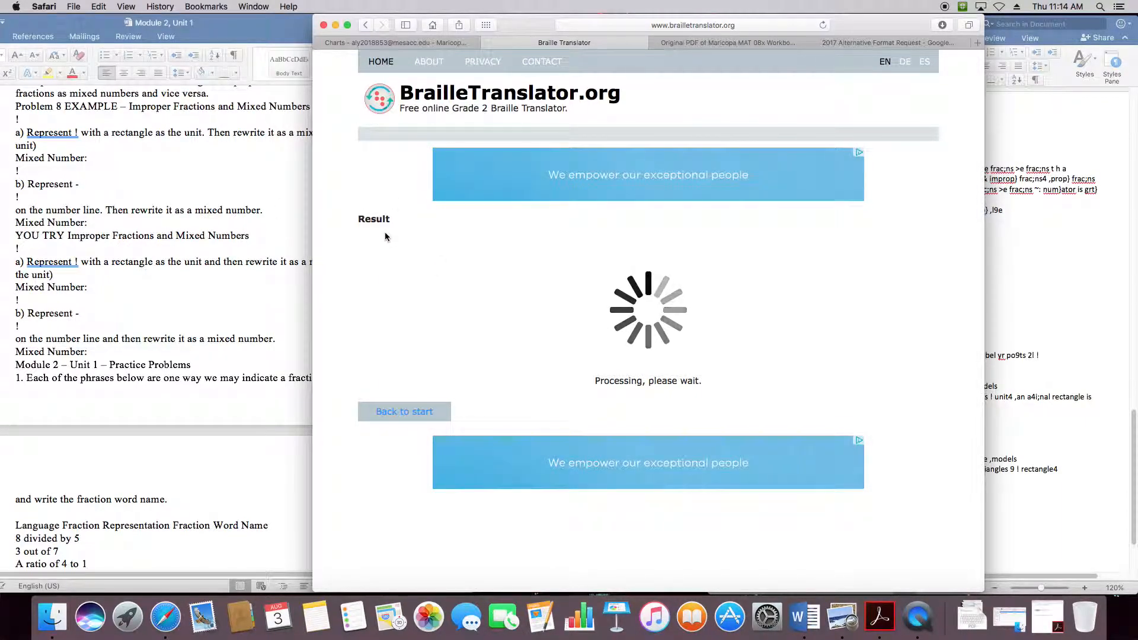
Copy the result without braille font for the section ending in Practice Problem 1's instructions and paste it at the end of the braille document.
scroll(352, 247, "down", 5)
left_click(395, 357)
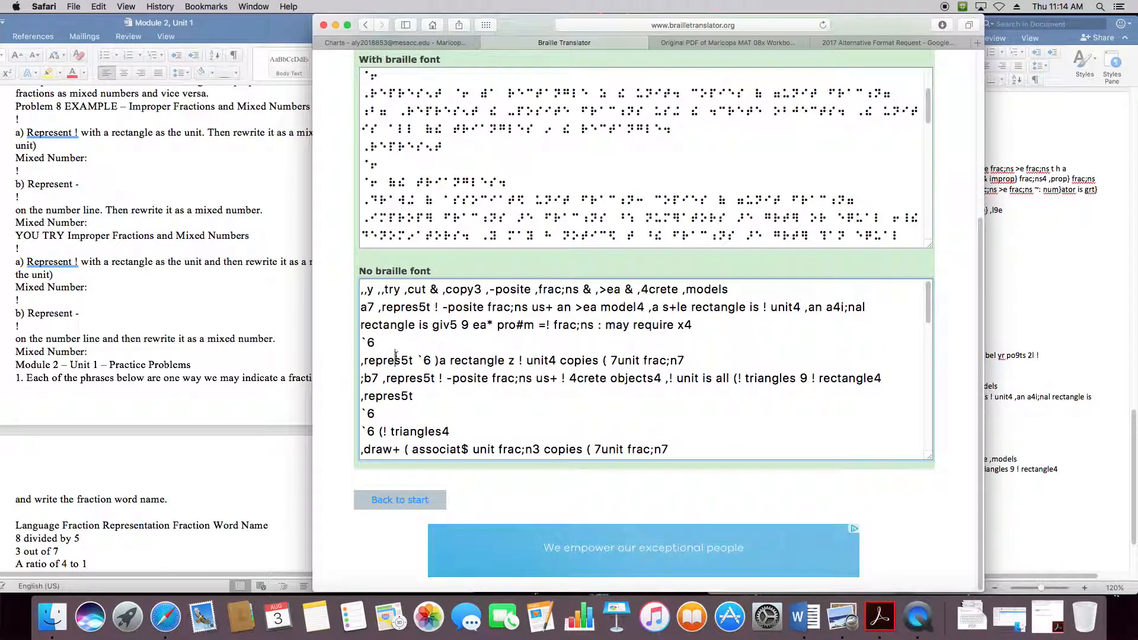
key("super+a")
key("super+c")
left_click(976, 452)
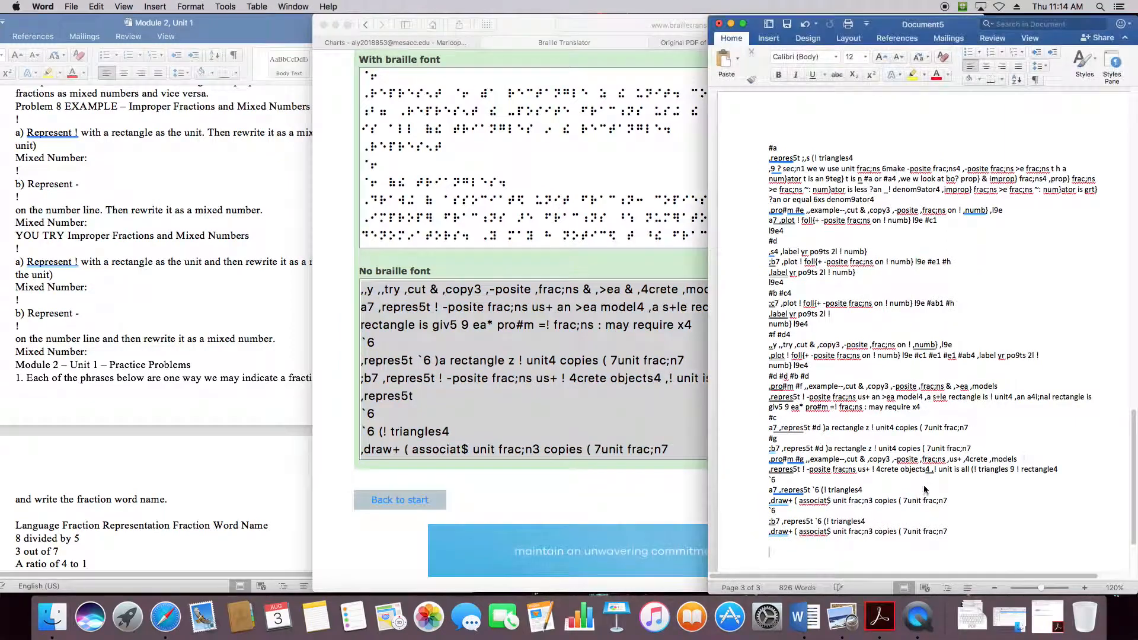
scroll(780, 472, "down", 3)
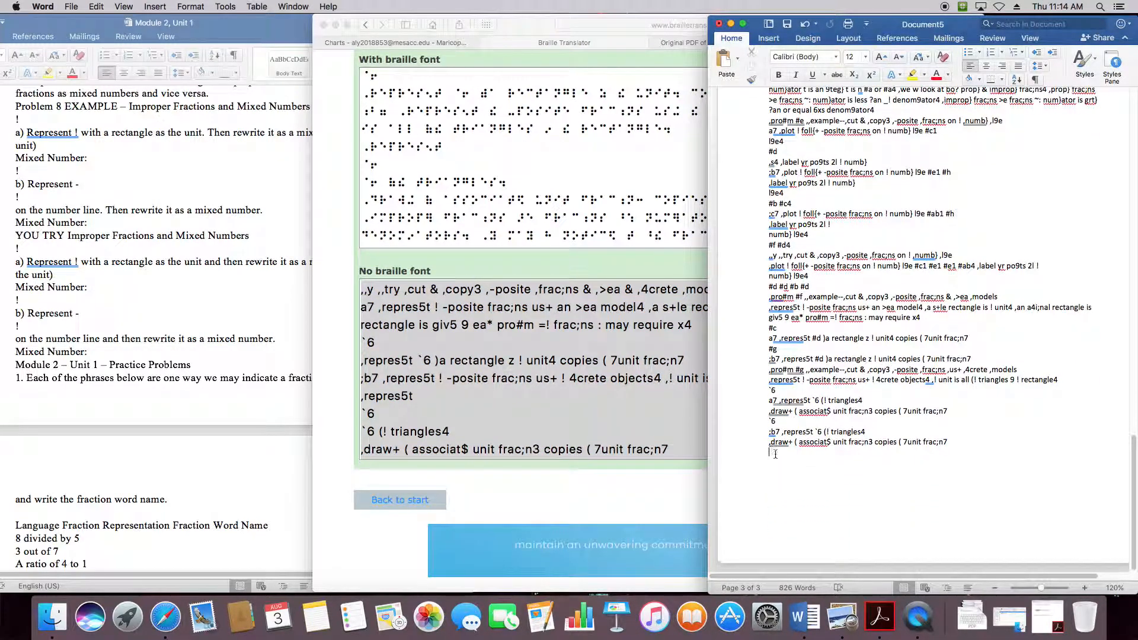
key("super+v")
Select and copy the workbook text from "Language Fraction Representation Fraction Word Name" through Problem 9's "a) Number line", and insert a line break after it.
left_click(199, 356)
scroll(199, 356, "down", 10)
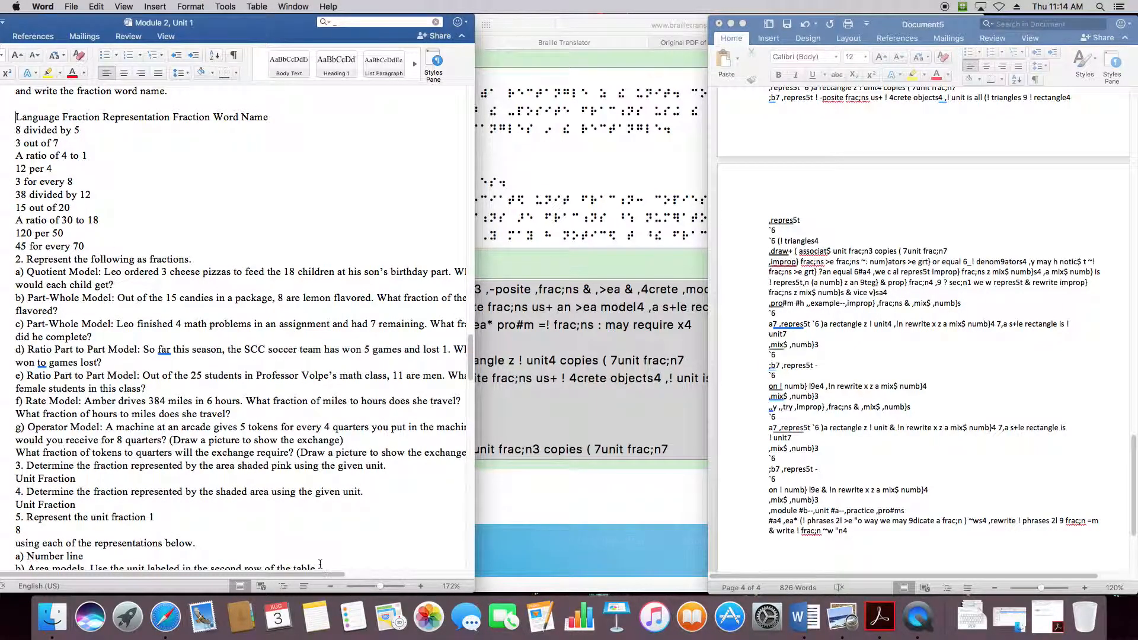
scroll(187, 425, "down", 9)
left_click(187, 425, "shift")
key("super+c")
key("Right")
key("Return")
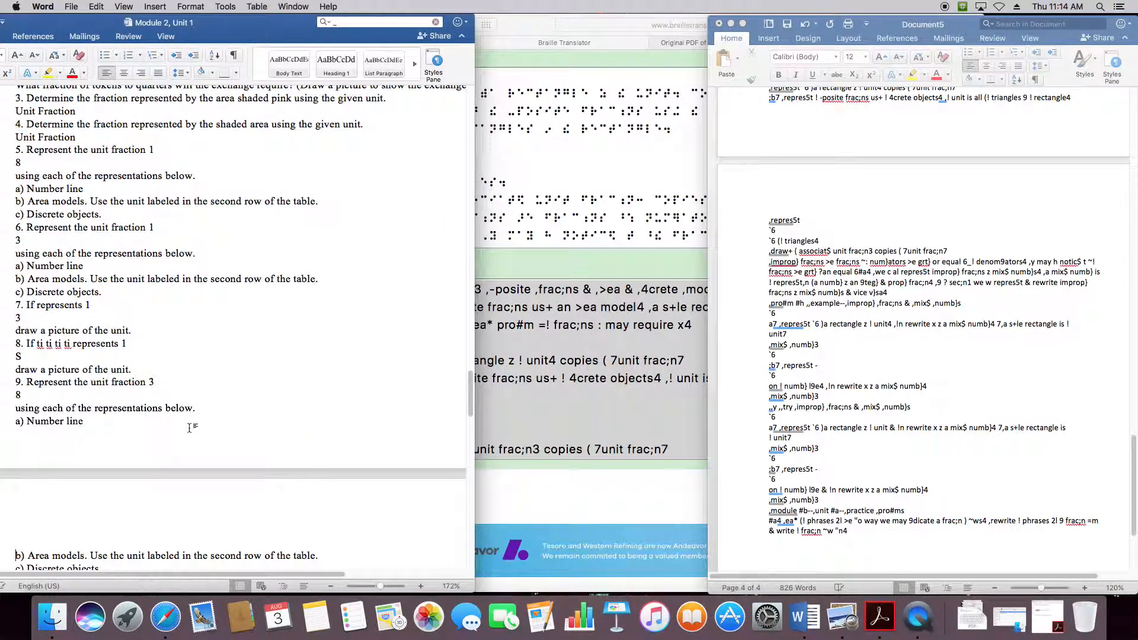
Replace the translator's text in Safari with the copied section ending in Problem 9's "a) Number line" and translate it.
left_click(547, 261)
left_click(368, 507)
left_click(536, 267)
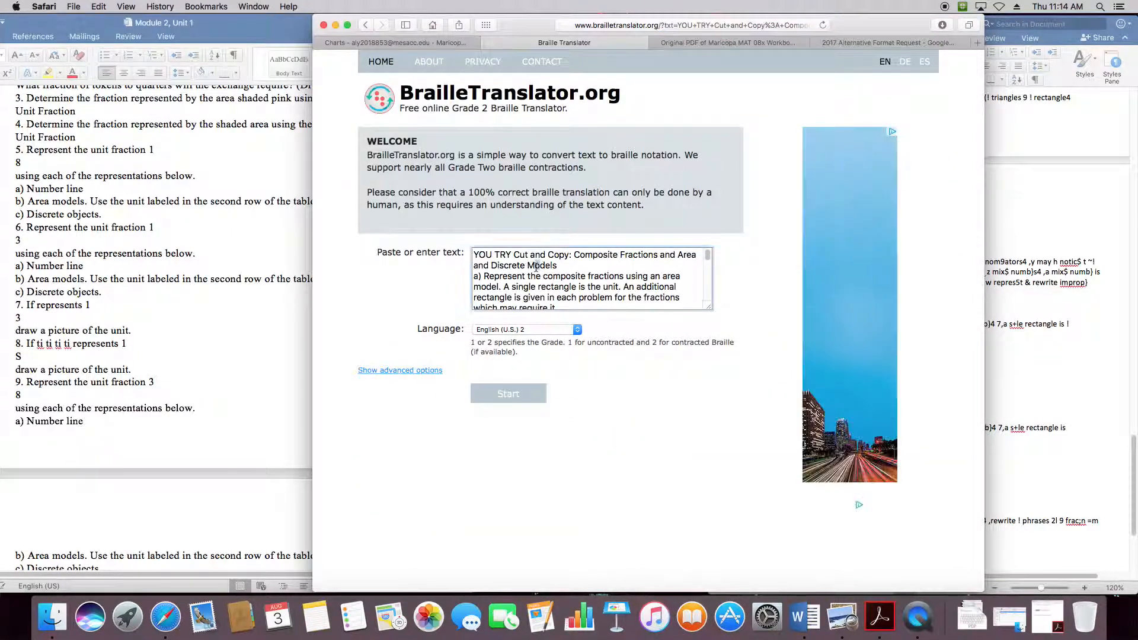
key("super+a")
key("BackSpace")
key("super+v")
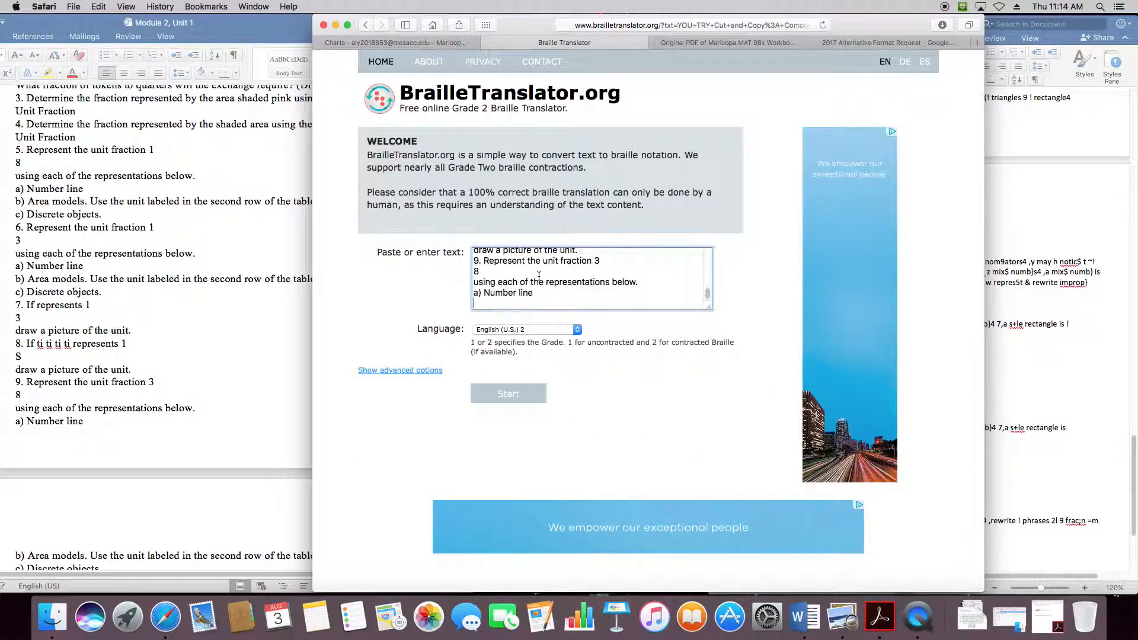
left_click(516, 394)
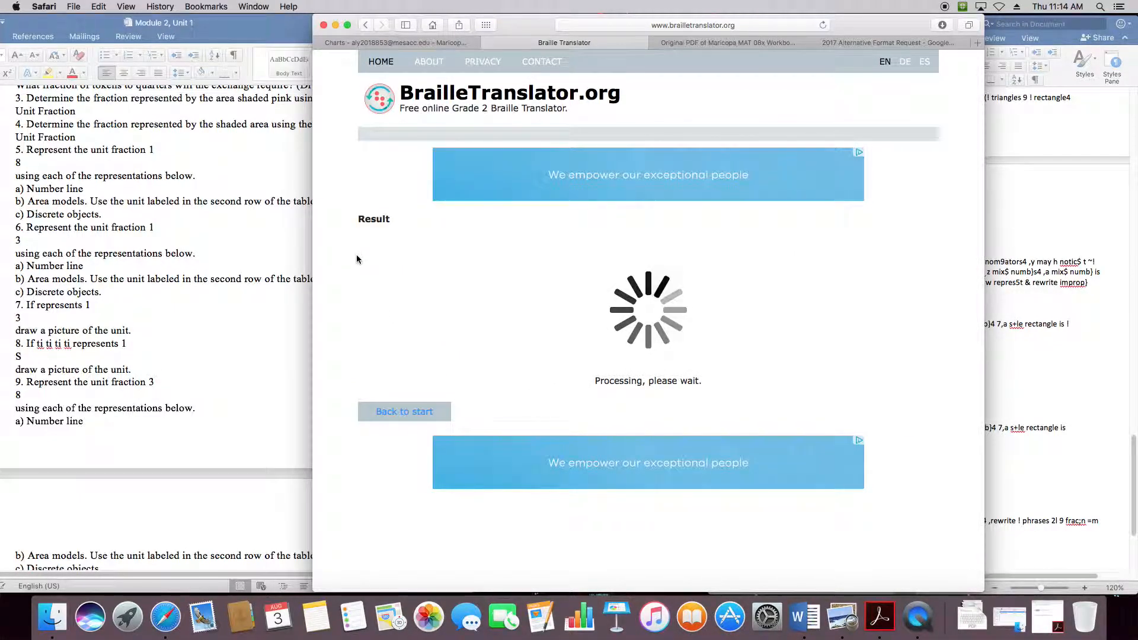
Copy the result without braille font for the section ending in Problem 9's number line and paste it at the end of the braille document.
scroll(354, 247, "down", 6)
left_click(384, 308)
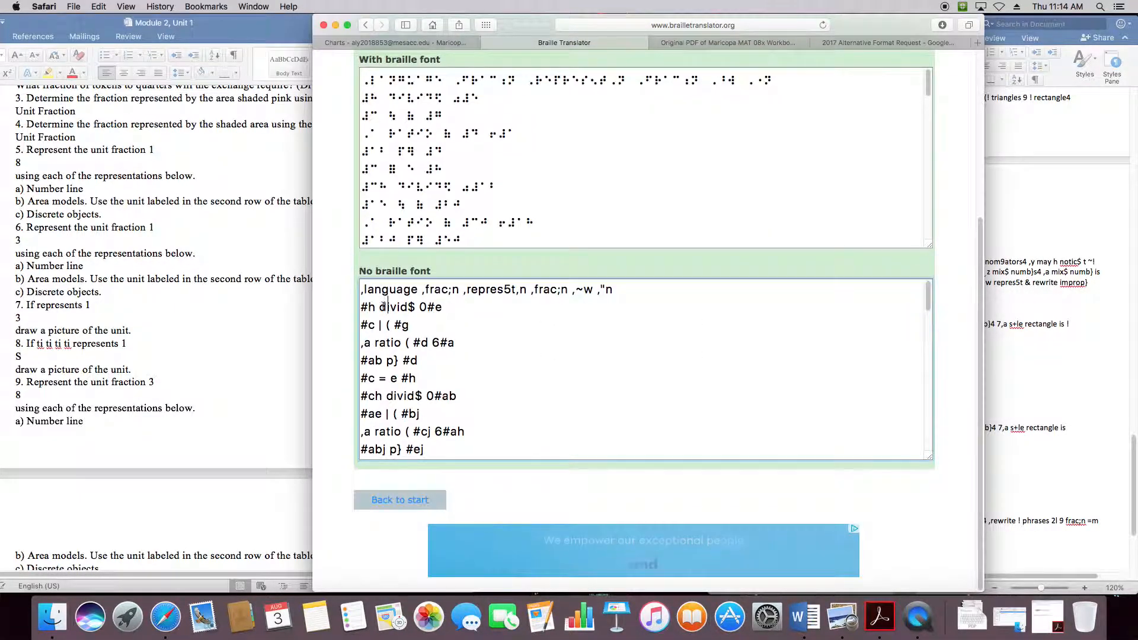
key("super+a")
key("super+c")
left_click(1098, 379)
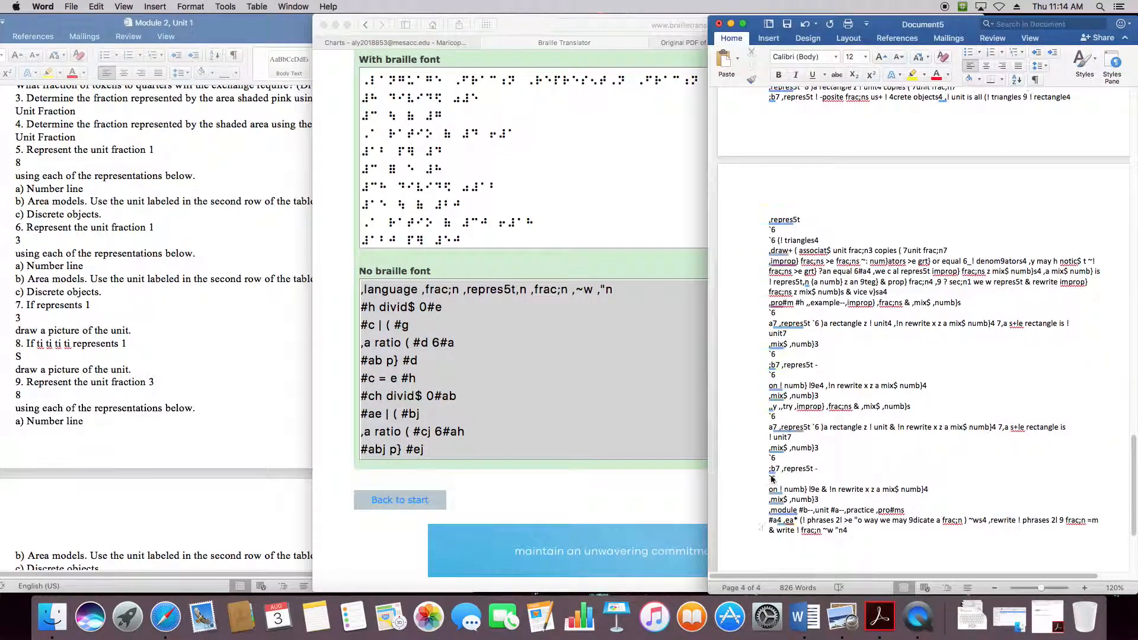
scroll(771, 478, "down", 3)
key("super+v")
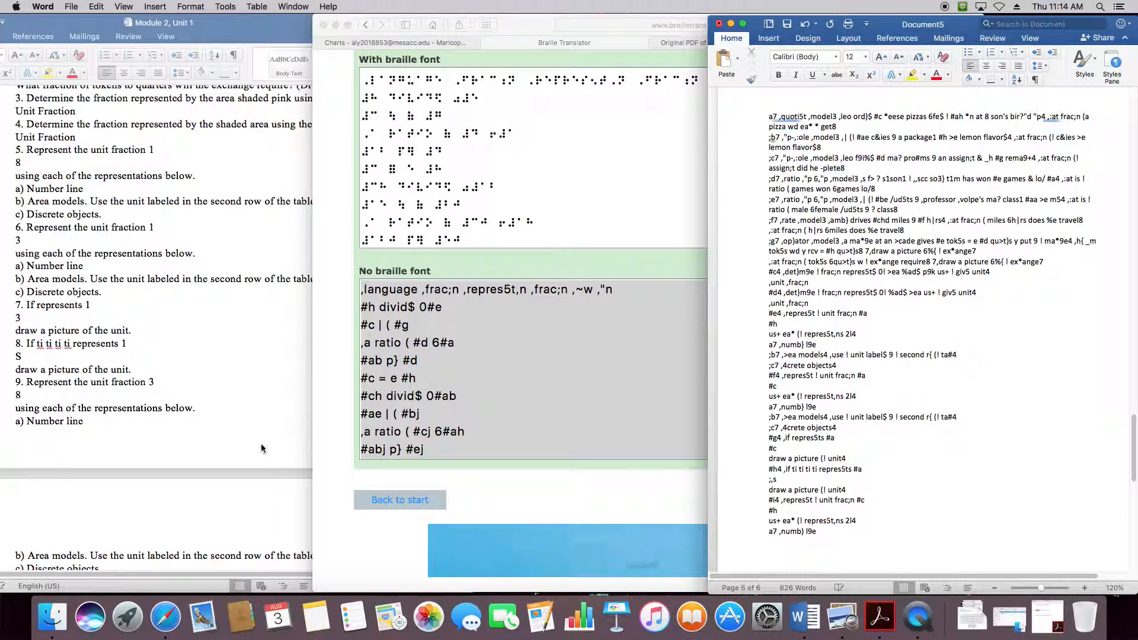
Select and copy the workbook text from Problem 9's "b) Area models" through Problem 19's "unit)", and insert a blank line after it.
left_click(128, 342)
scroll(174, 290, "down", 1)
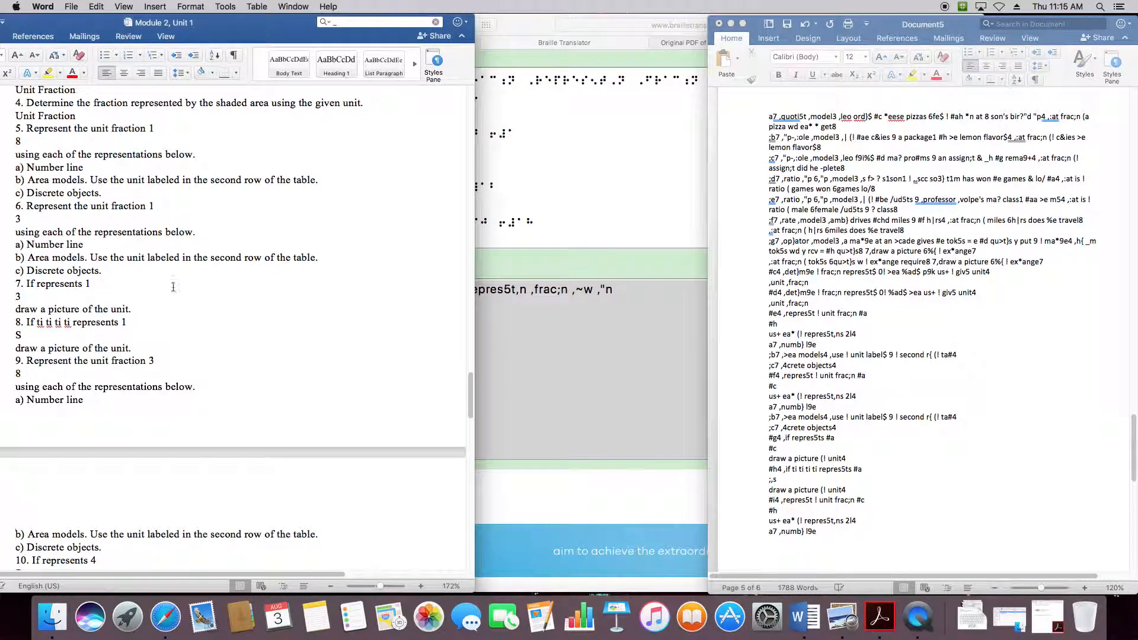
scroll(169, 188, "down", 3)
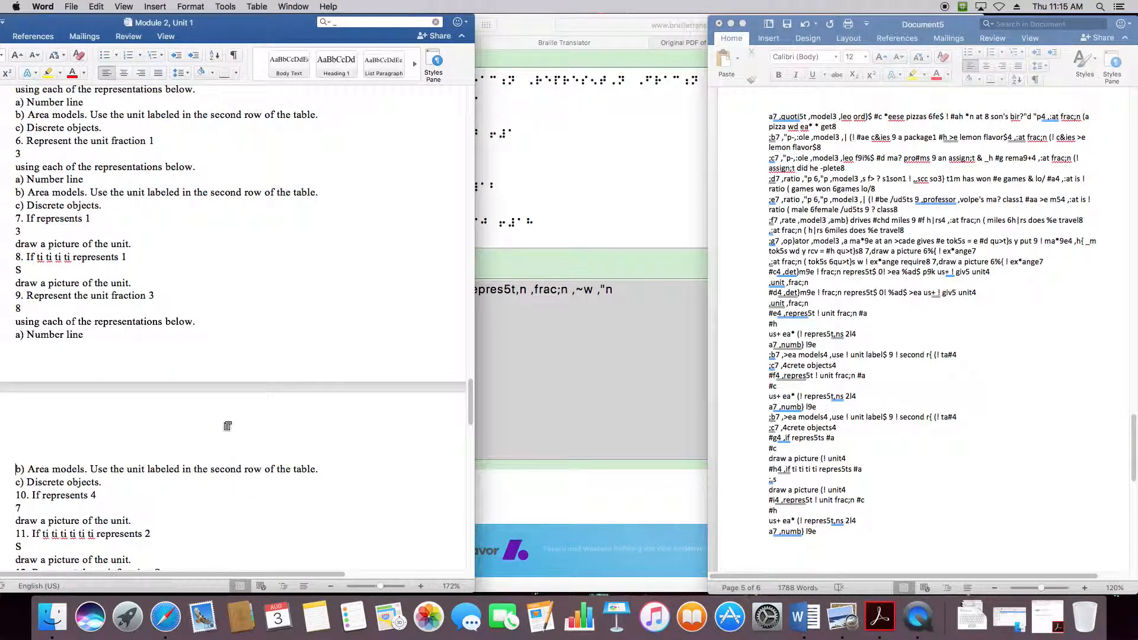
scroll(226, 419, "down", 10)
scroll(226, 419, "down", 18)
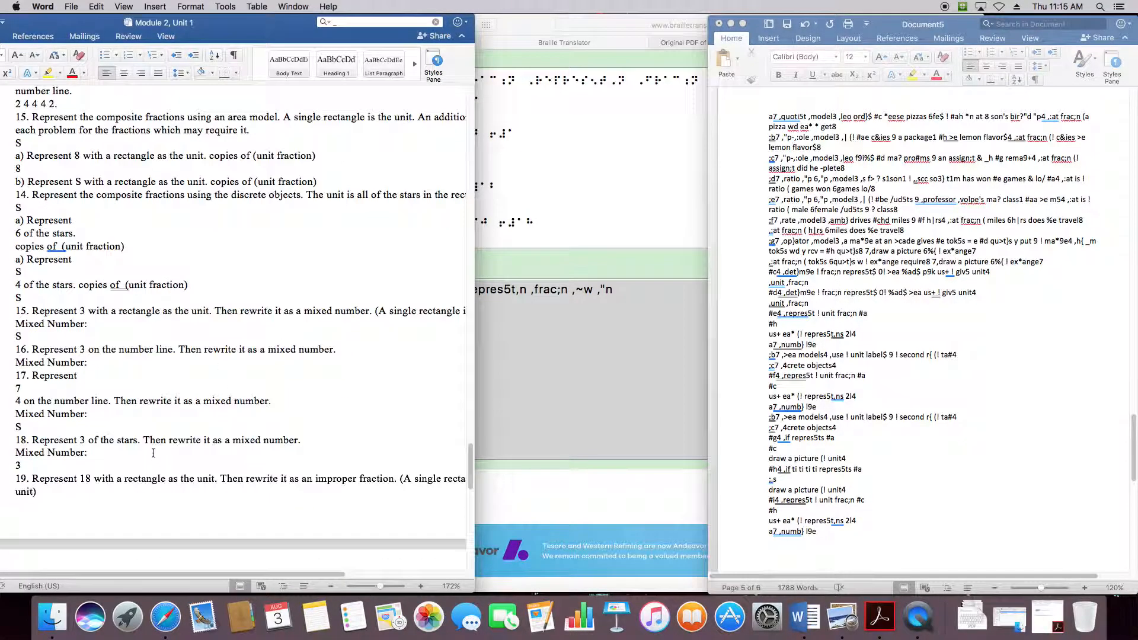
scroll(57, 464, "down", 6)
left_click(37, 354, "shift")
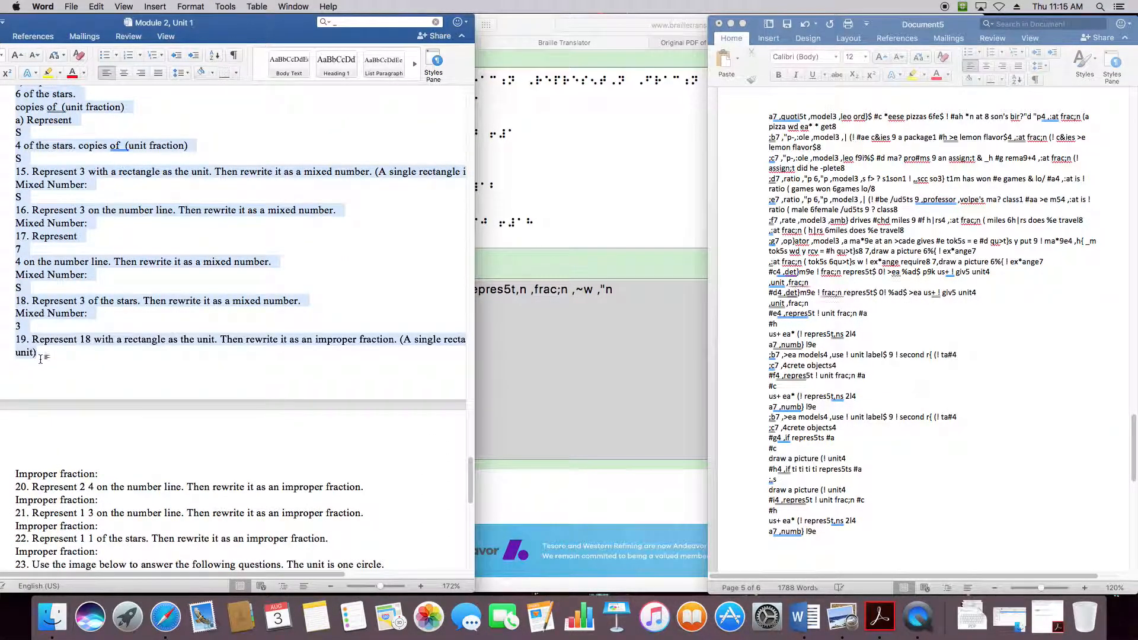
left_click(53, 355)
key("Return")
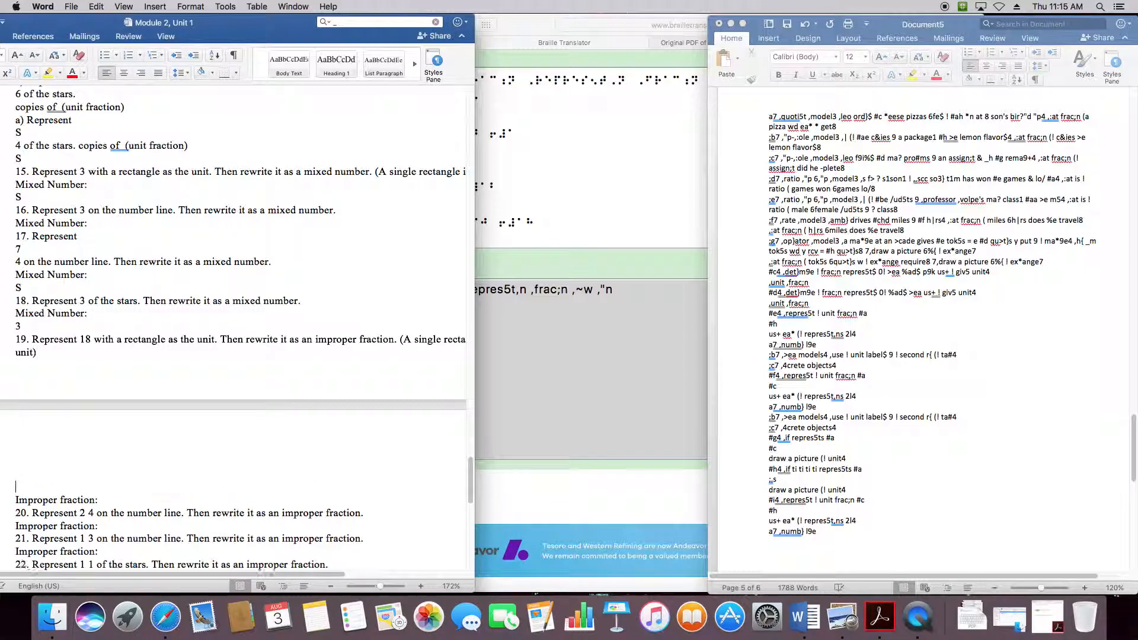
Replace the translator's text in Safari with the section from Problem 9's area models through Problem 19 and translate it.
left_click(659, 243)
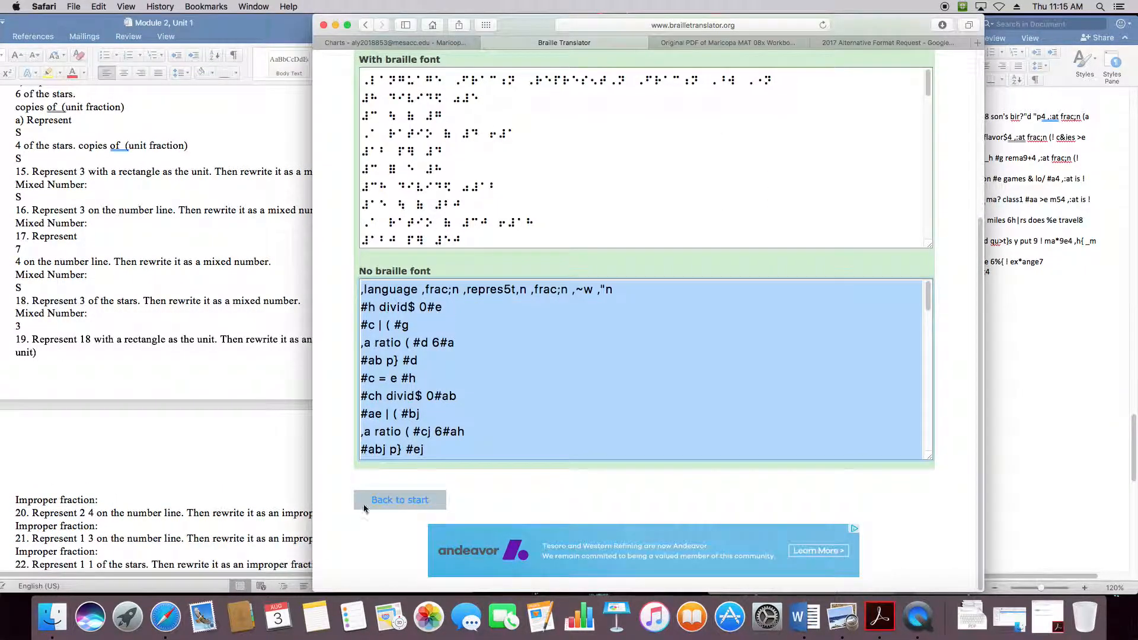
left_click(364, 501)
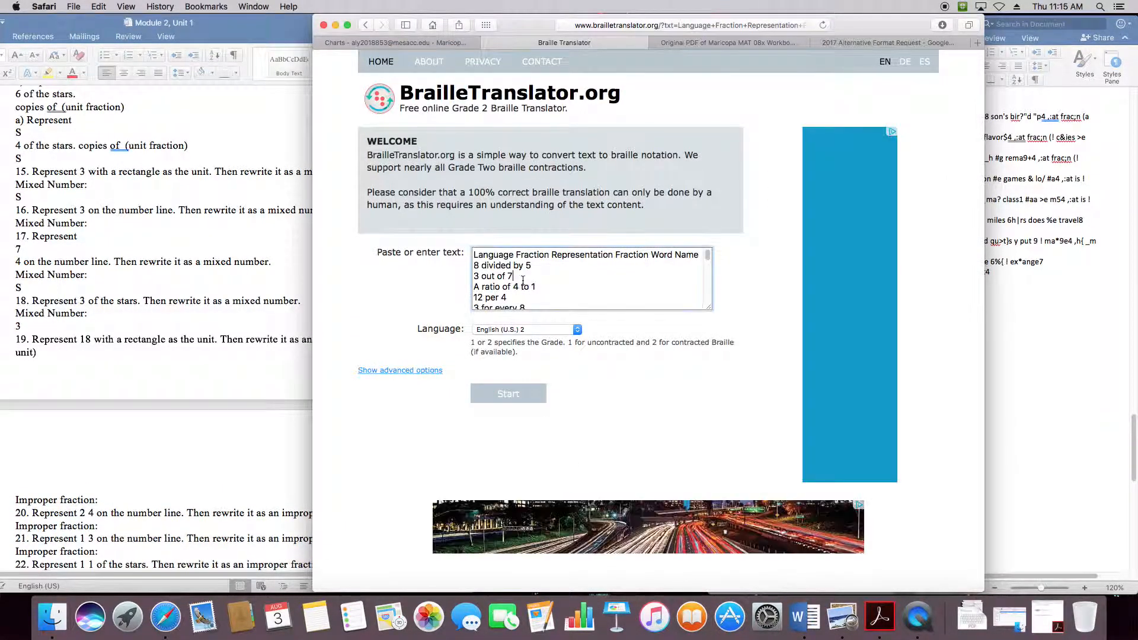
key("BackSpace")
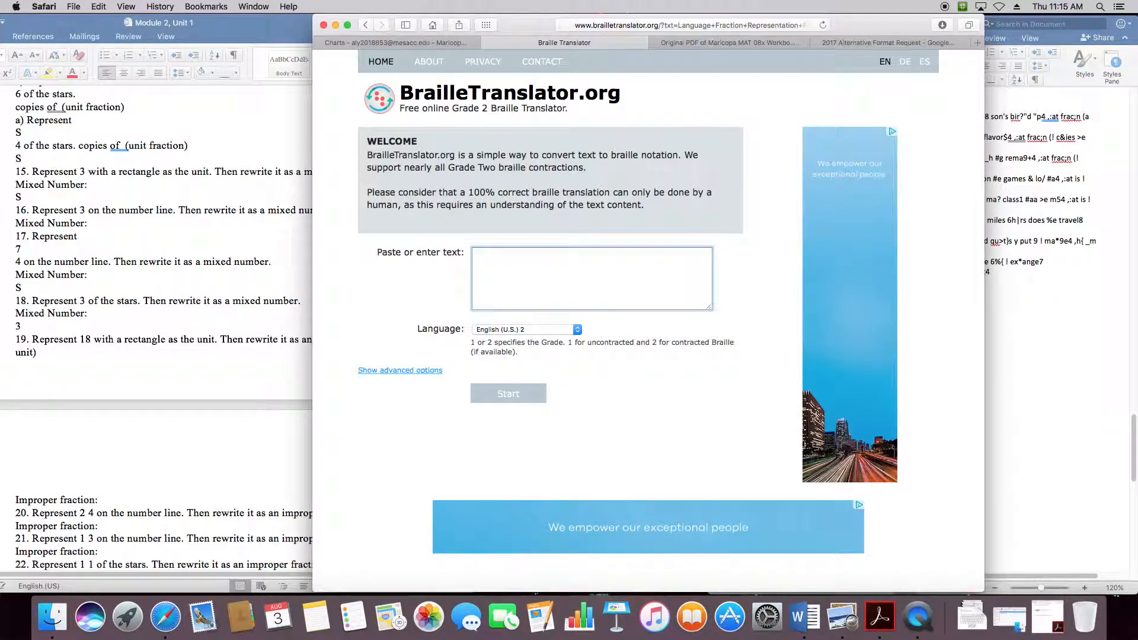
key("super+v")
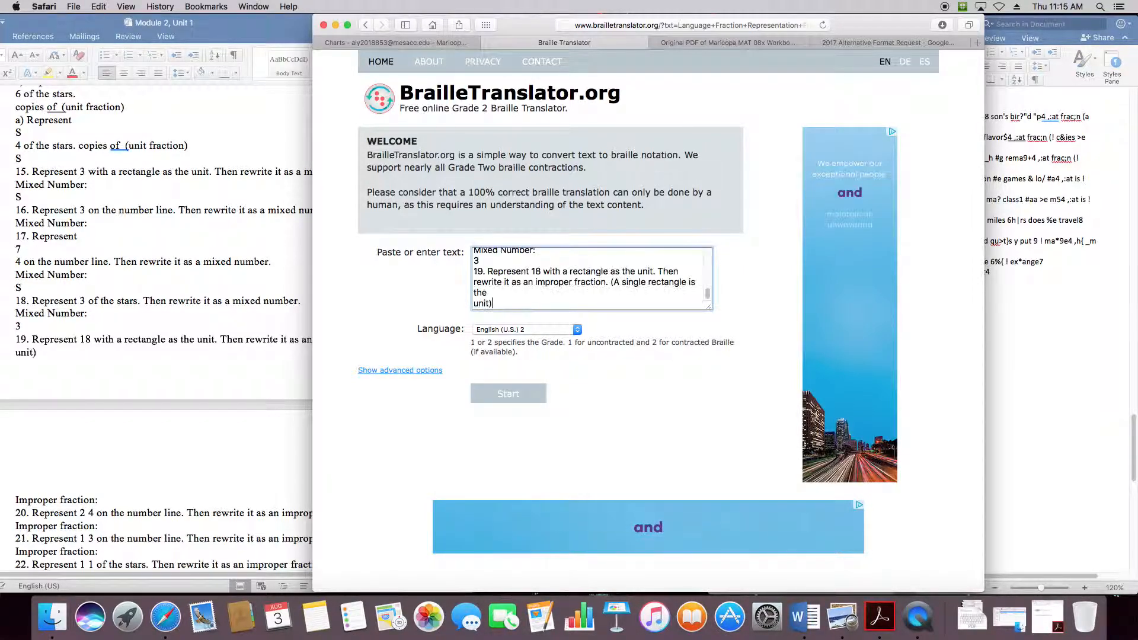
left_click(513, 402)
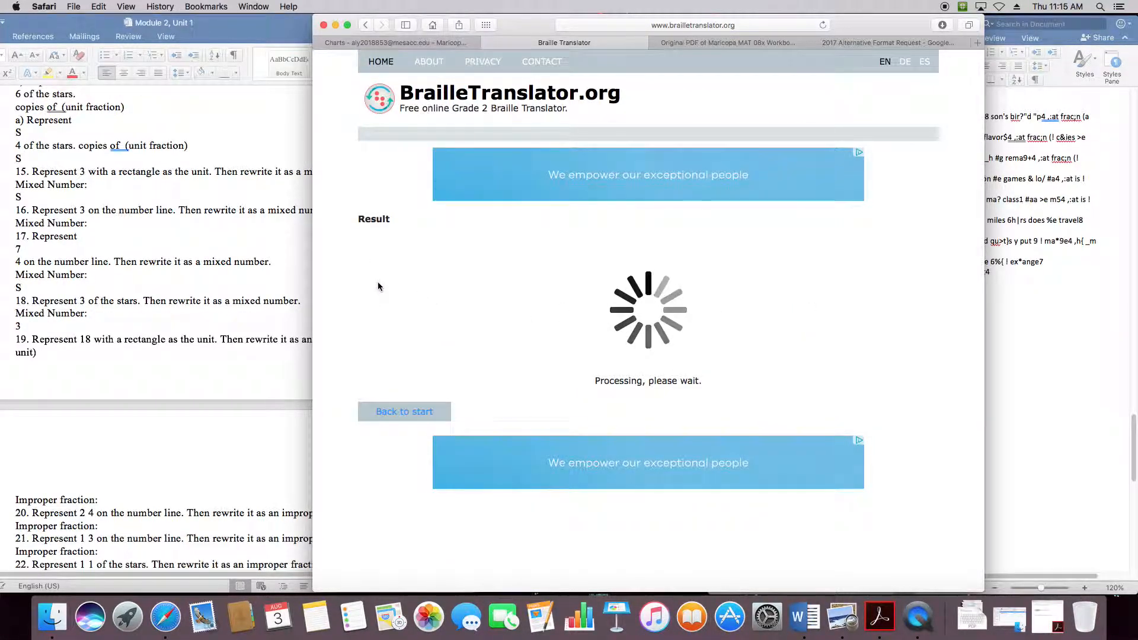
Compare the translated result with Problems 9 to 19 in the workbook document.
scroll(343, 254, "down", 5)
scroll(342, 257, "up", 5)
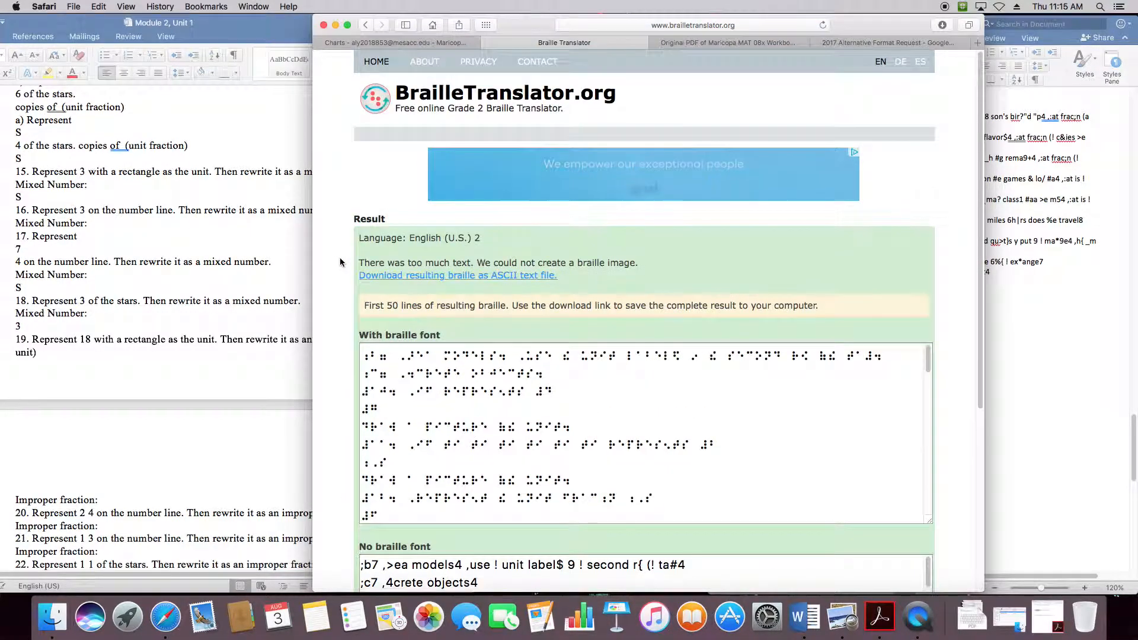
scroll(373, 378, "down", 5)
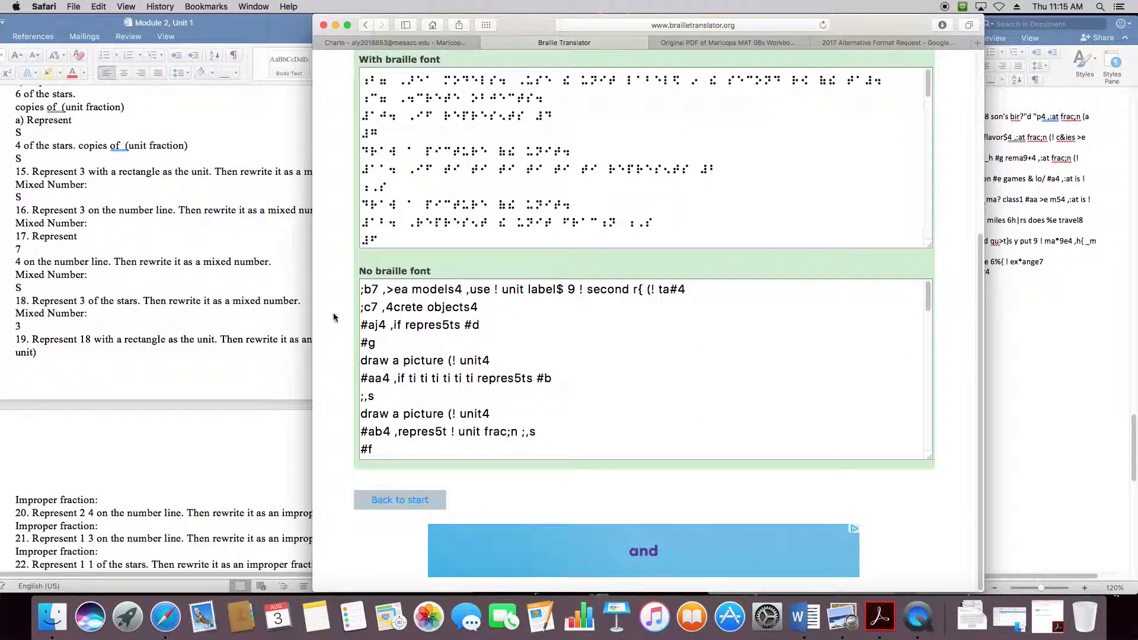
left_click(176, 470)
scroll(163, 458, "up", 15)
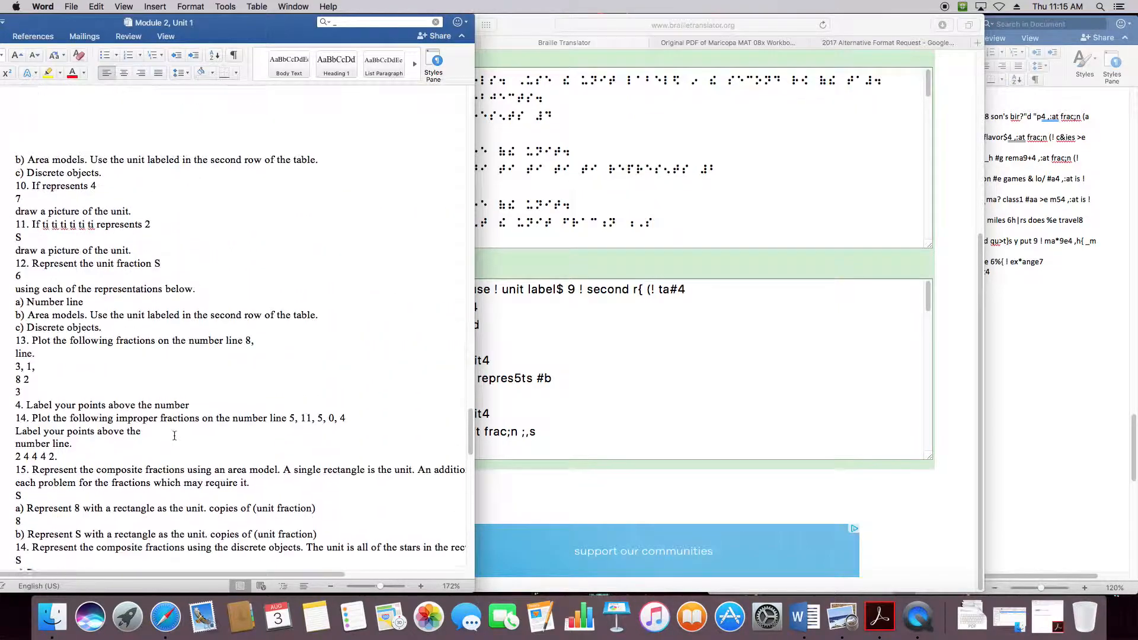
scroll(176, 433, "up", 5)
scroll(218, 432, "down", 6)
scroll(219, 432, "down", 8)
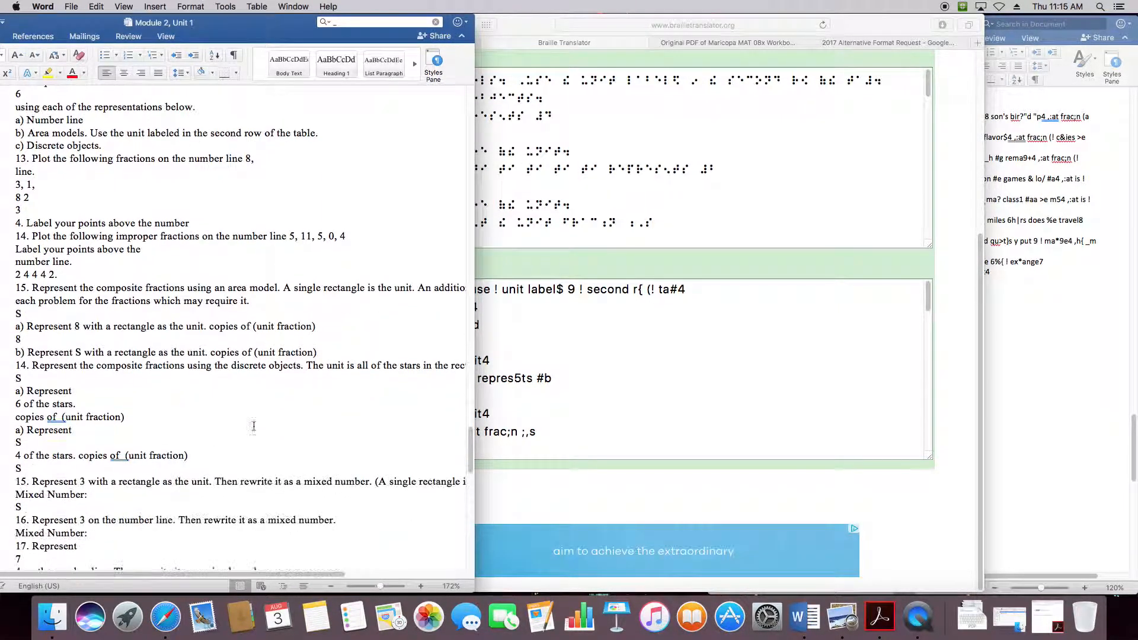
Copy the result without braille font for the section starting at Problem 9's area models and paste it at the end of the braille document.
left_click(479, 351)
key("super+a")
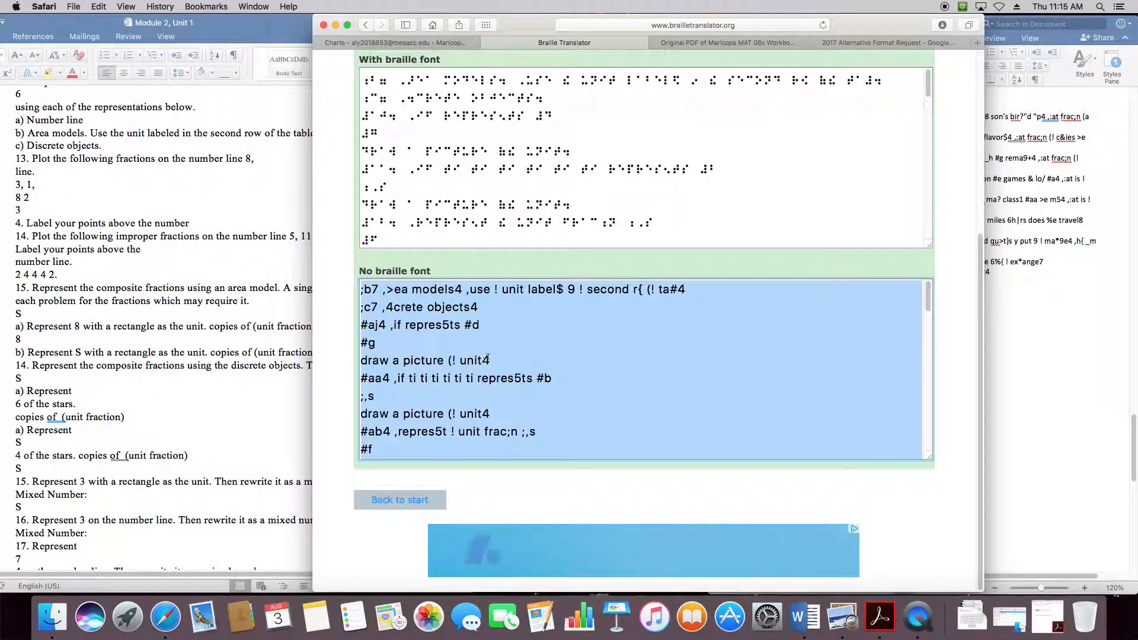
left_click(1093, 321)
left_click(774, 547)
key("super+v")
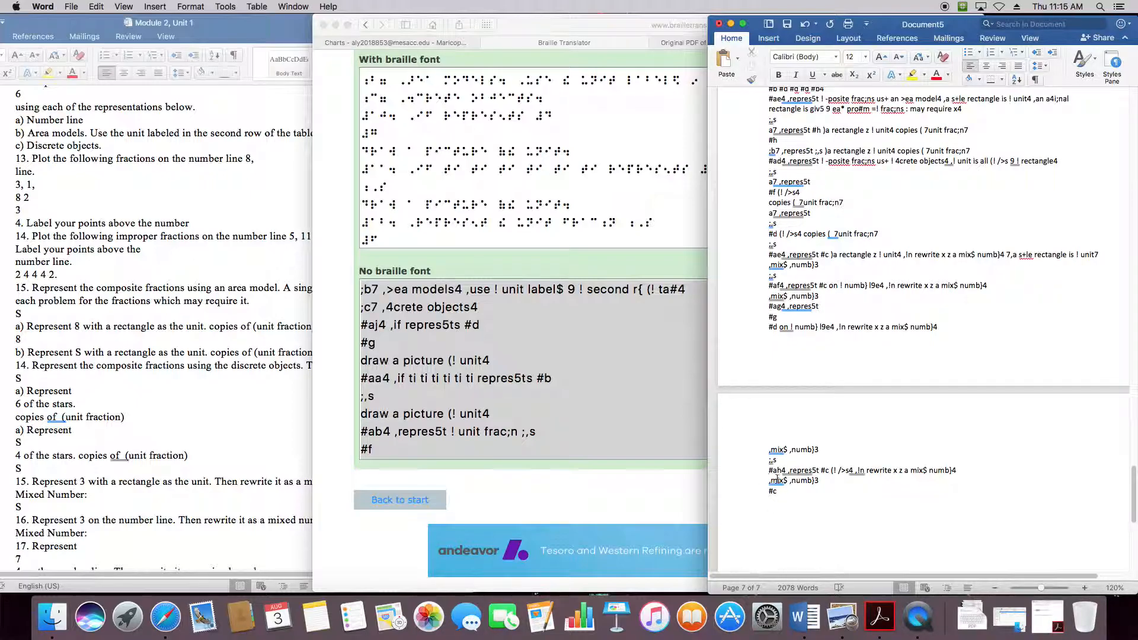
Select and copy the workbook text from Problem 18 through Problem 30 at the end of the document.
left_click(193, 481)
scroll(66, 478, "down", 5)
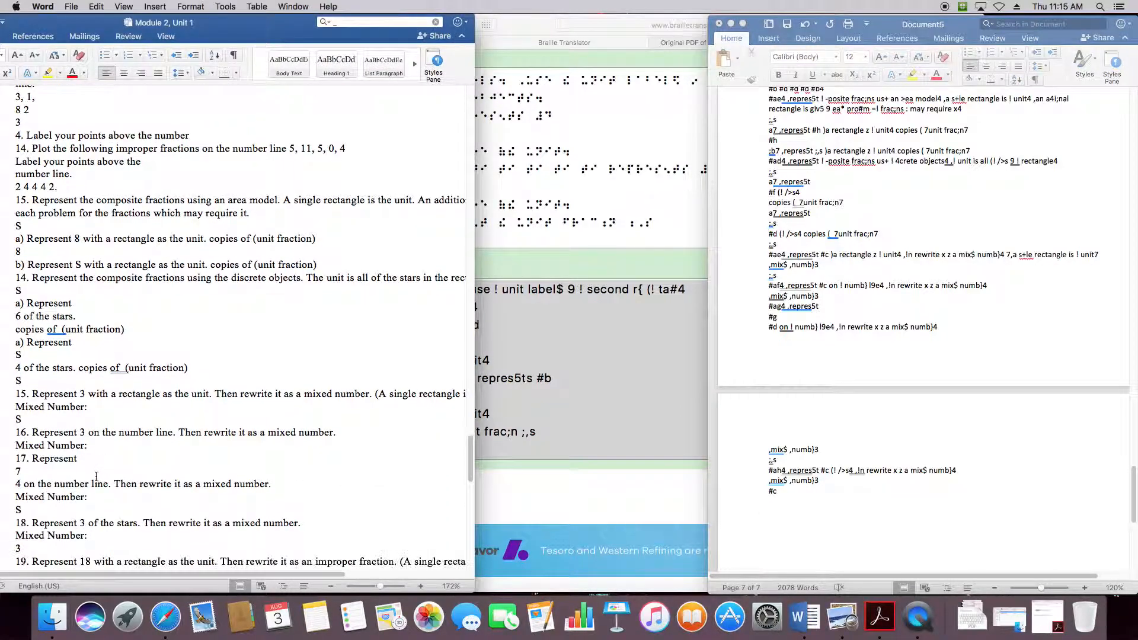
scroll(39, 463, "down", 1)
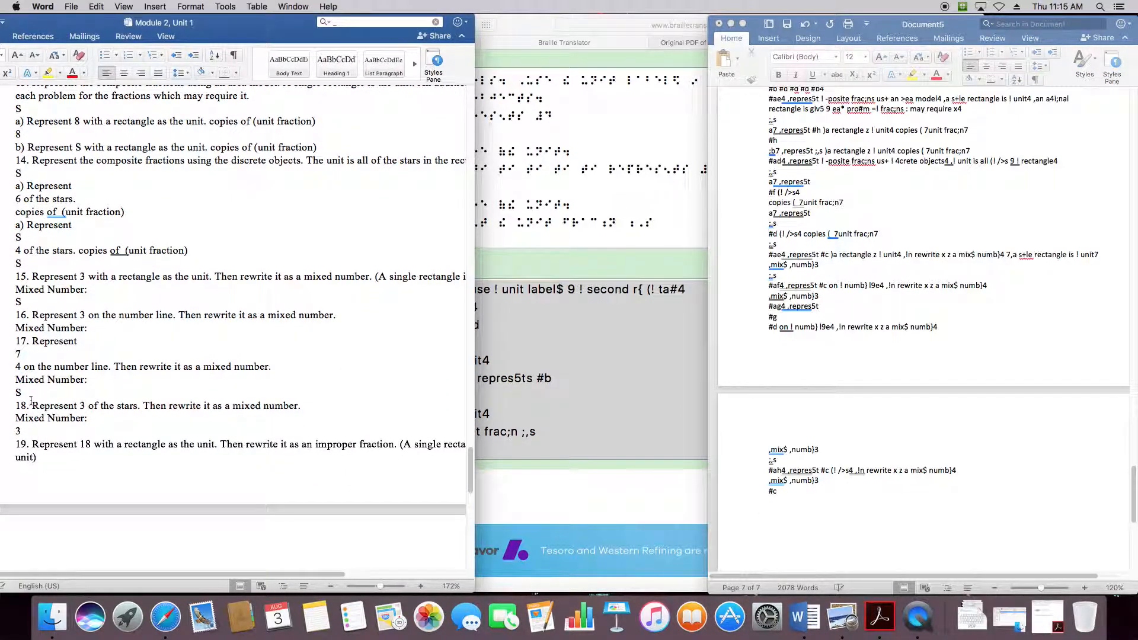
scroll(104, 418, "down", 20)
scroll(175, 403, "down", 7)
key("super+a")
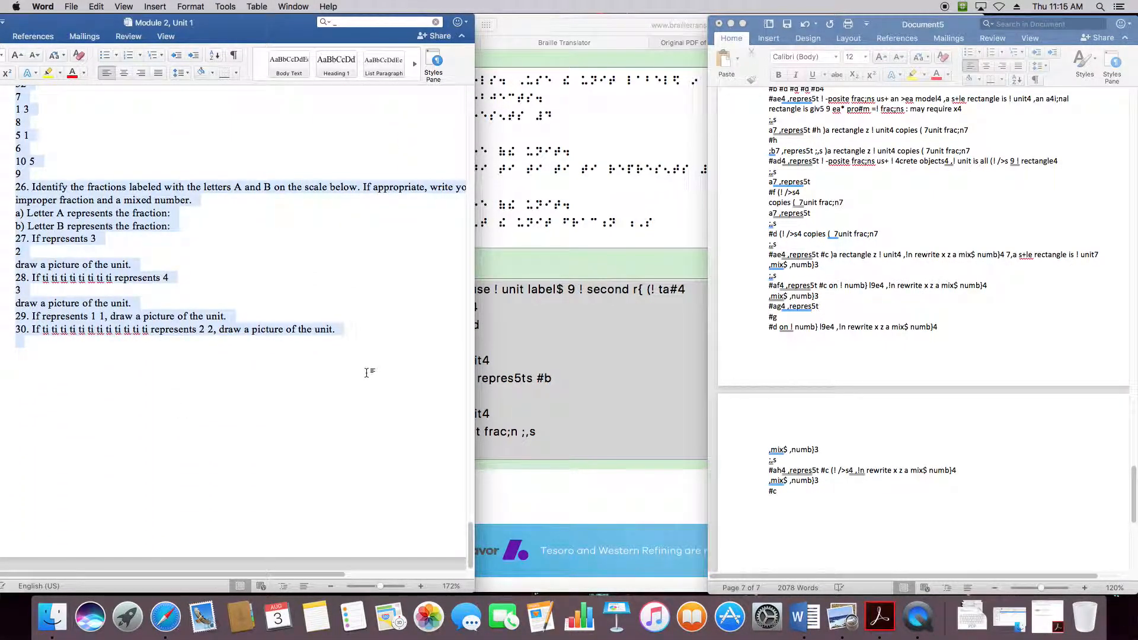
Replace the translator's text in Safari with the section from Problem 18 to Problem 30 and translate it.
left_click(476, 455)
left_click(384, 502)
left_click(559, 276)
key("super+a")
key("super+v")
left_click(513, 401)
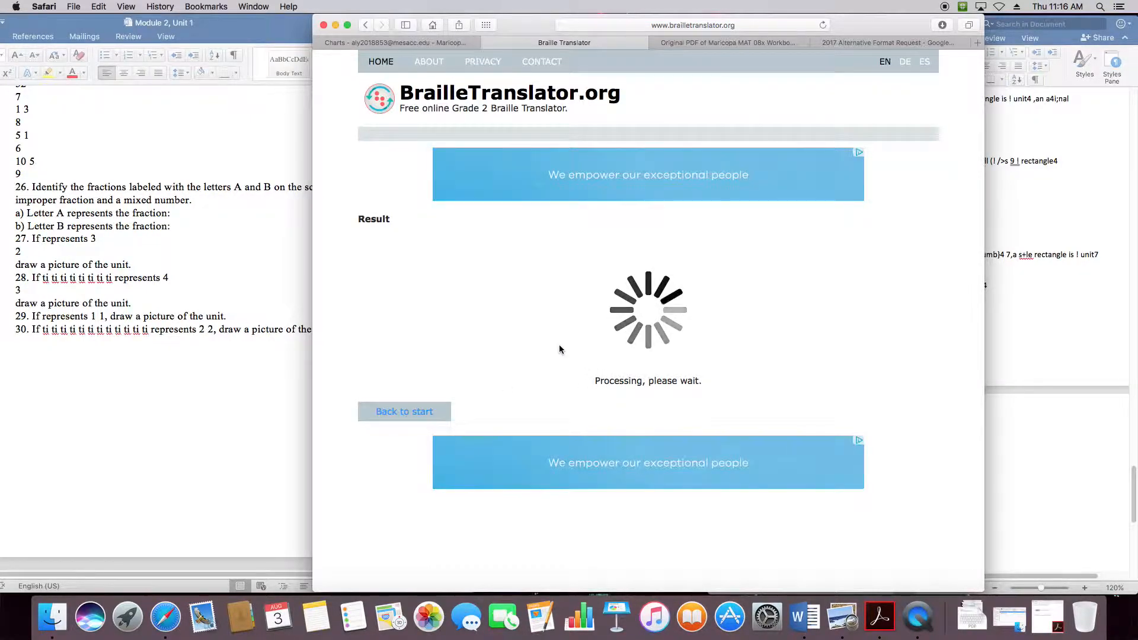
Copy the result without braille font for Problems 18 to 30 and paste it over the partial Problem 18 lines ending the braille document.
scroll(335, 376, "down", 5)
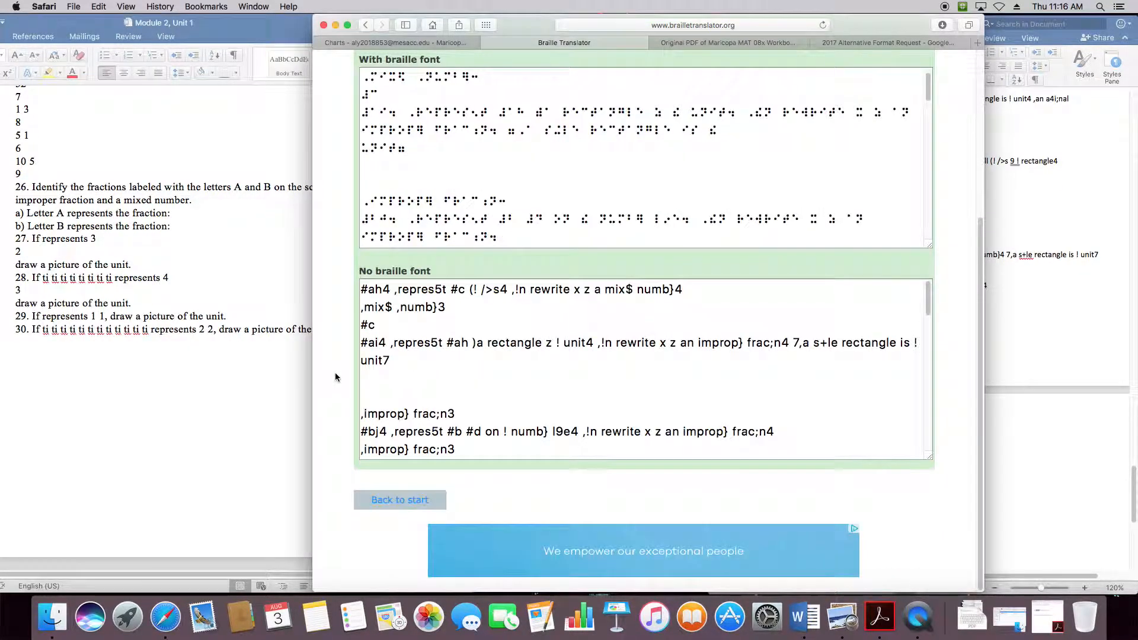
left_click(433, 307)
key("super+a")
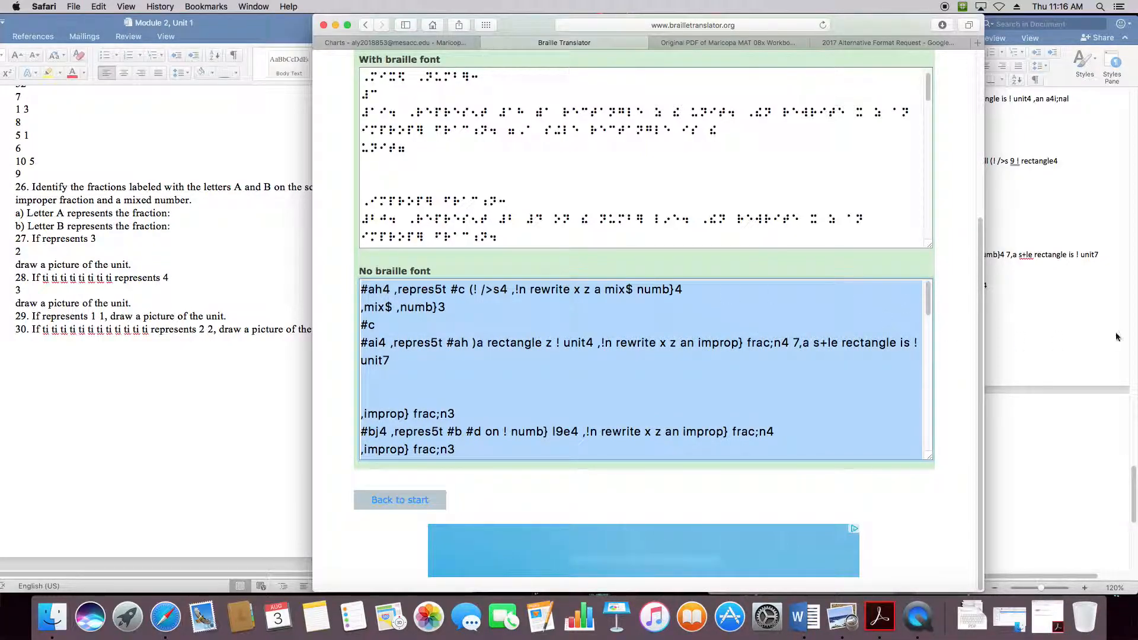
key("super+Tab")
left_click_drag(773, 470, 871, 529)
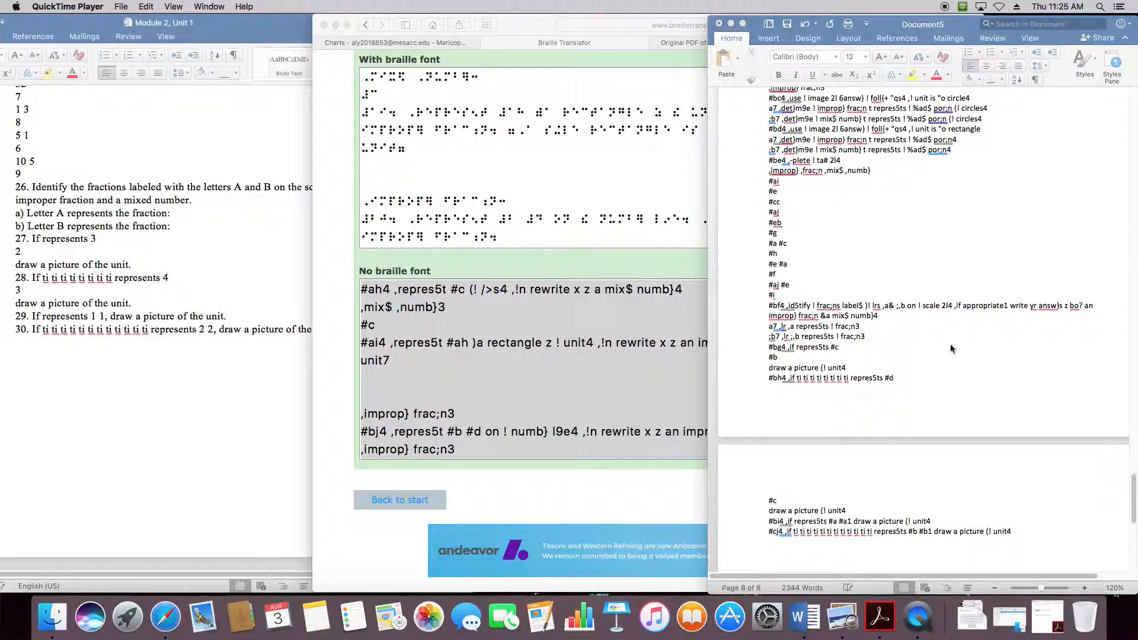
Save the braille document to the Desktop as a Word document named "M2U1 Initial ASCII Conversion".
left_click(129, 7)
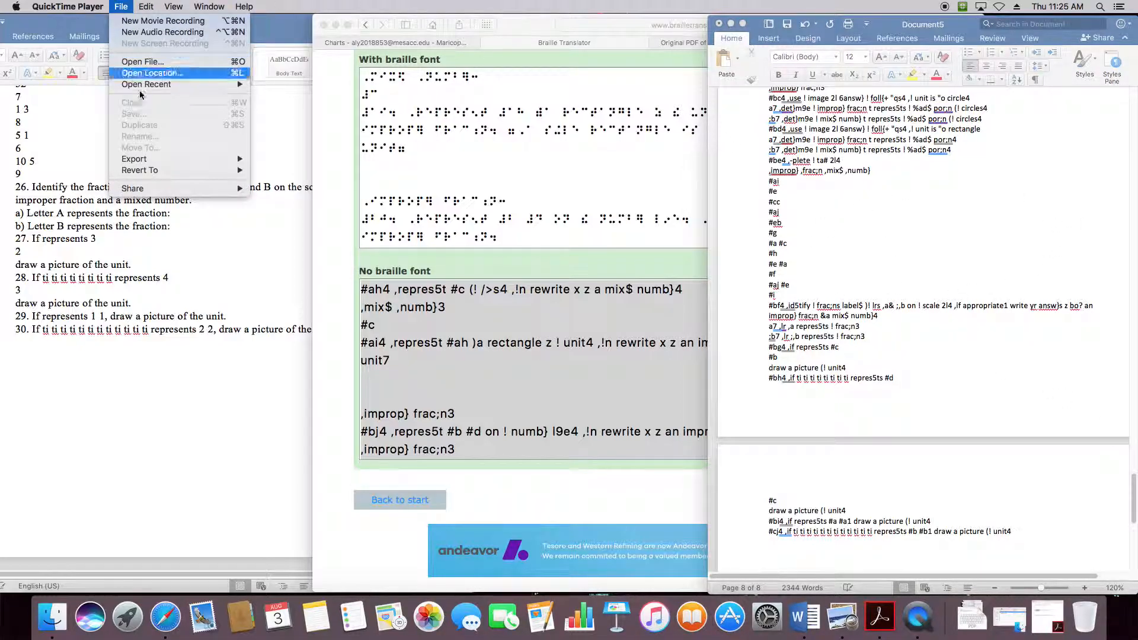
left_click(850, 55)
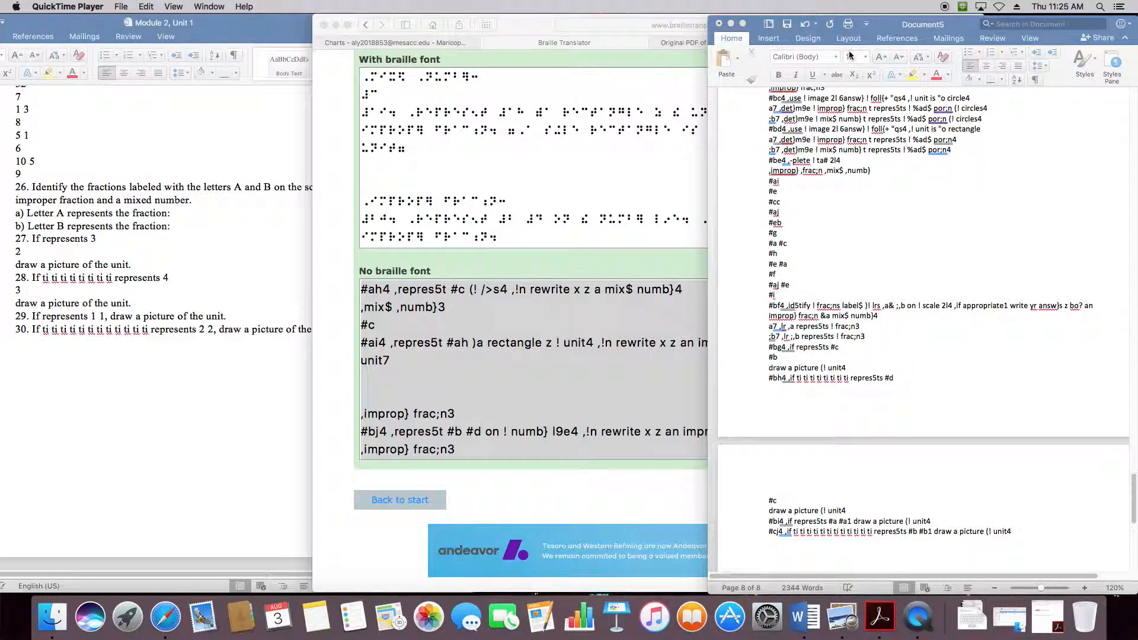
left_click(898, 25)
left_click(71, 7)
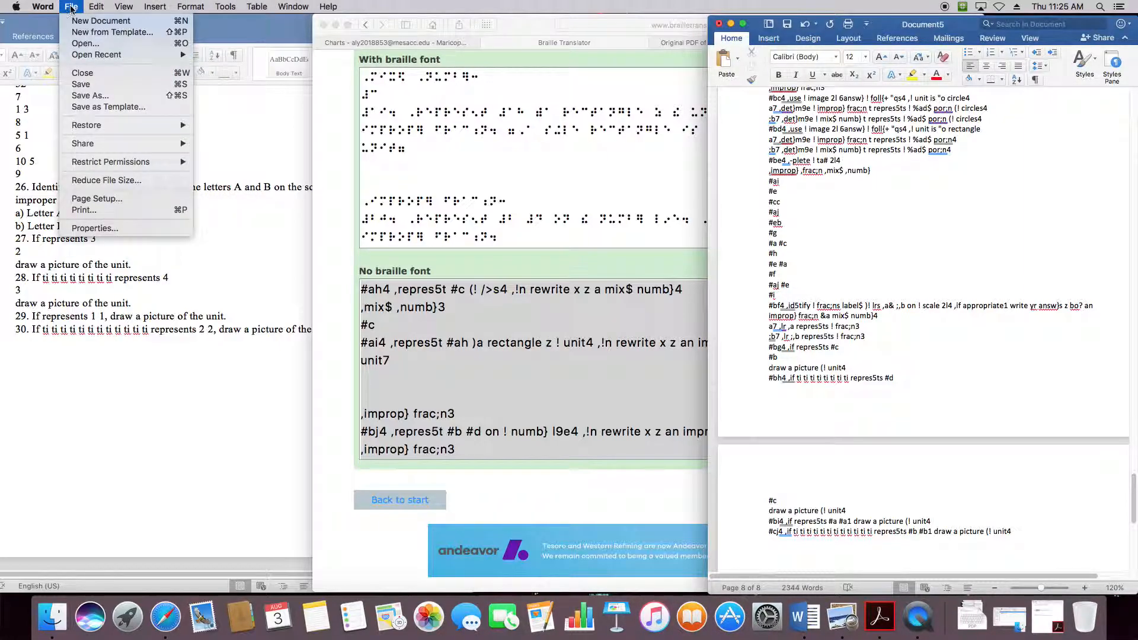
left_click(99, 96)
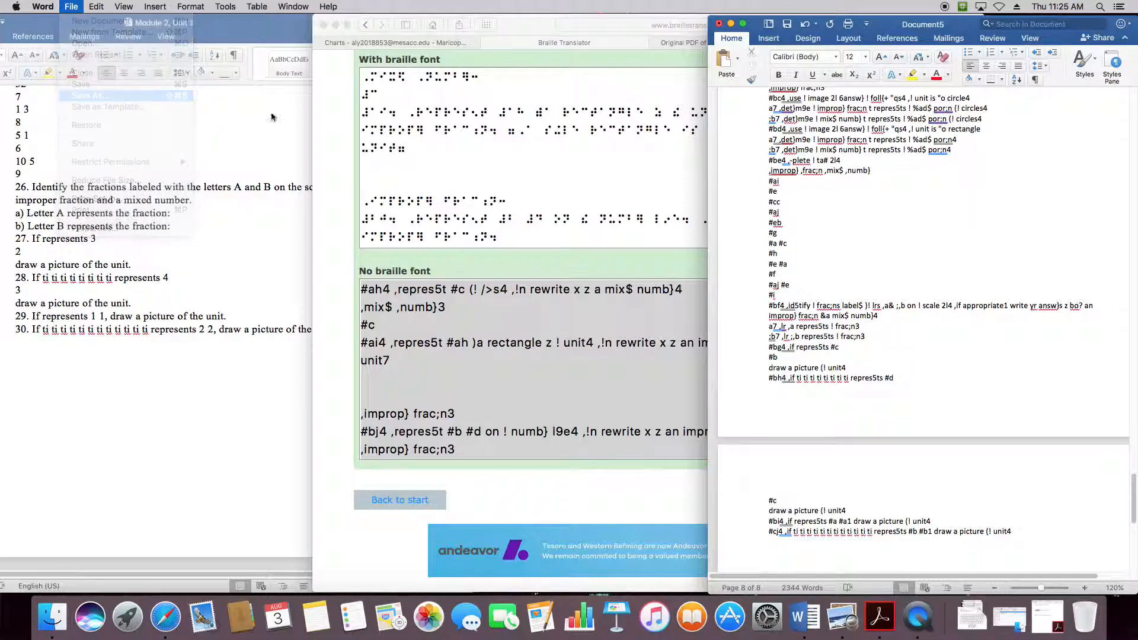
type("M2U1 Initial ASCII Conversion")
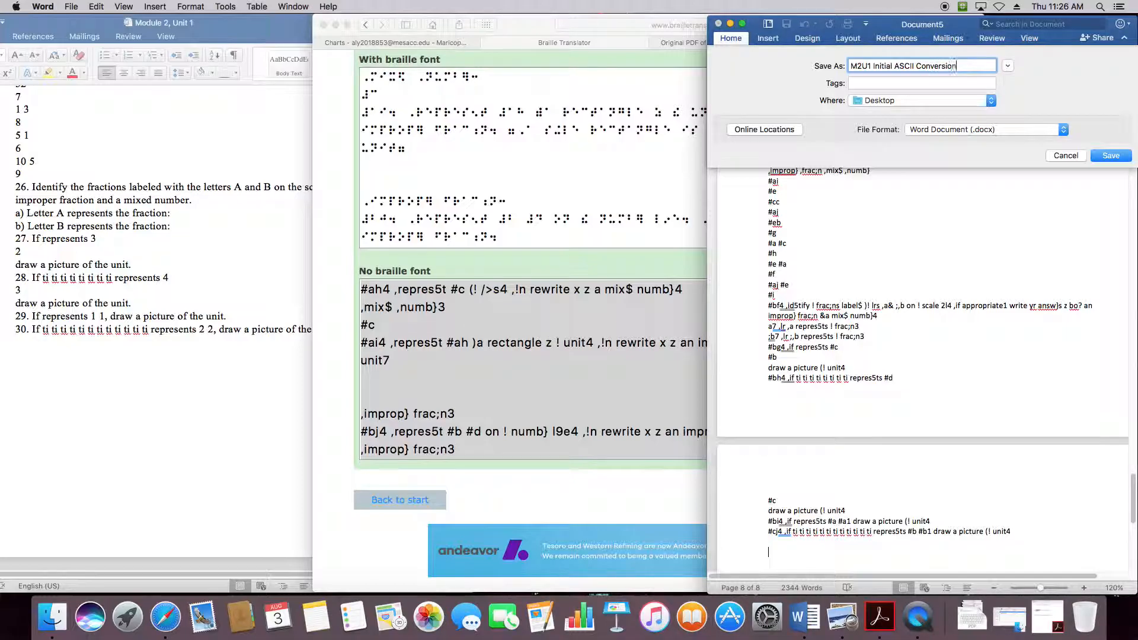
left_click(1111, 156)
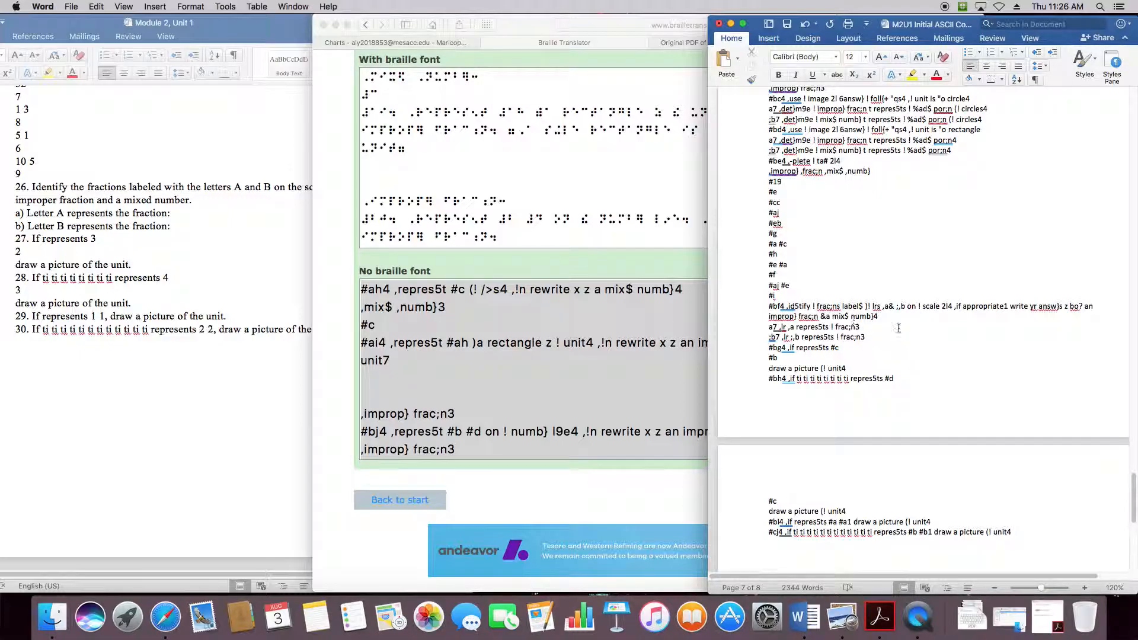
scroll(897, 327, "up", 15)
scroll(920, 343, "up", 15)
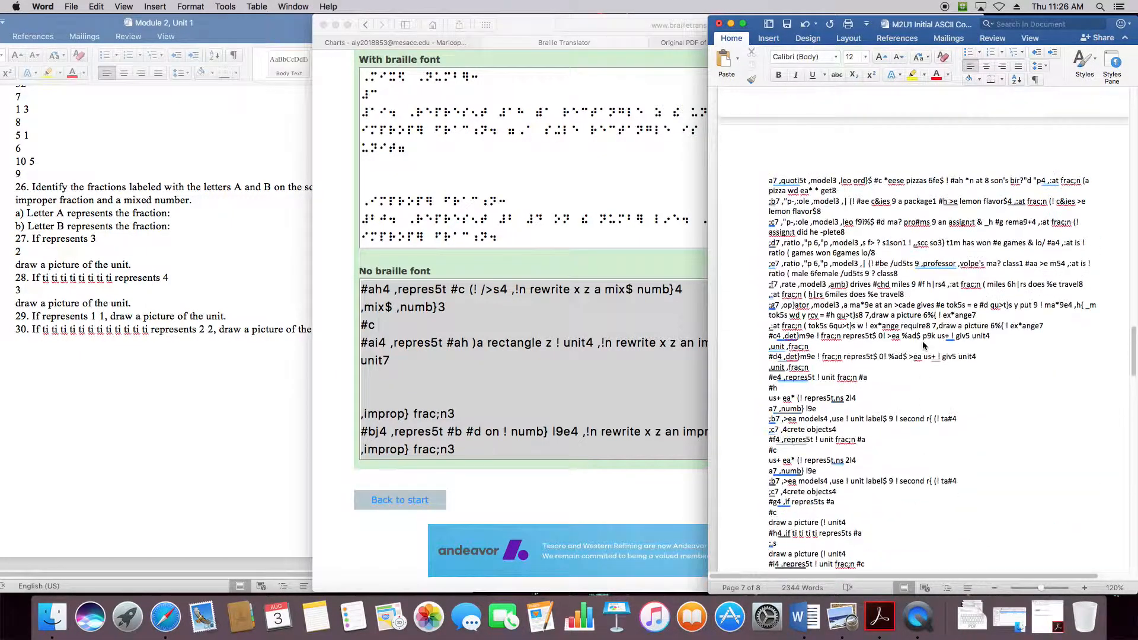
scroll(923, 345, "up", 10)
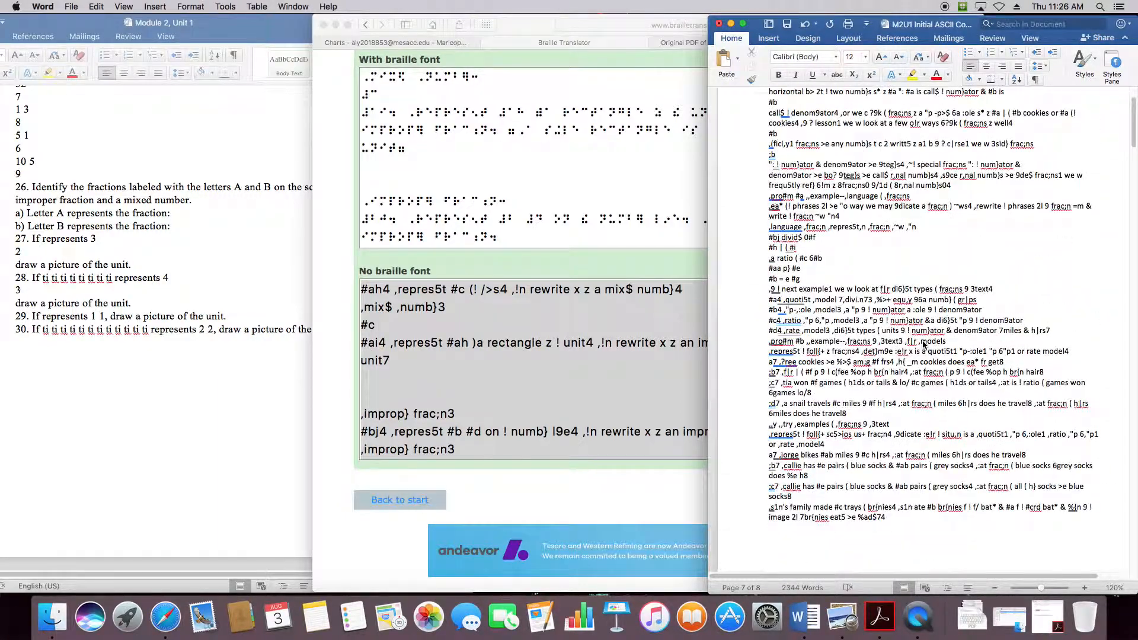